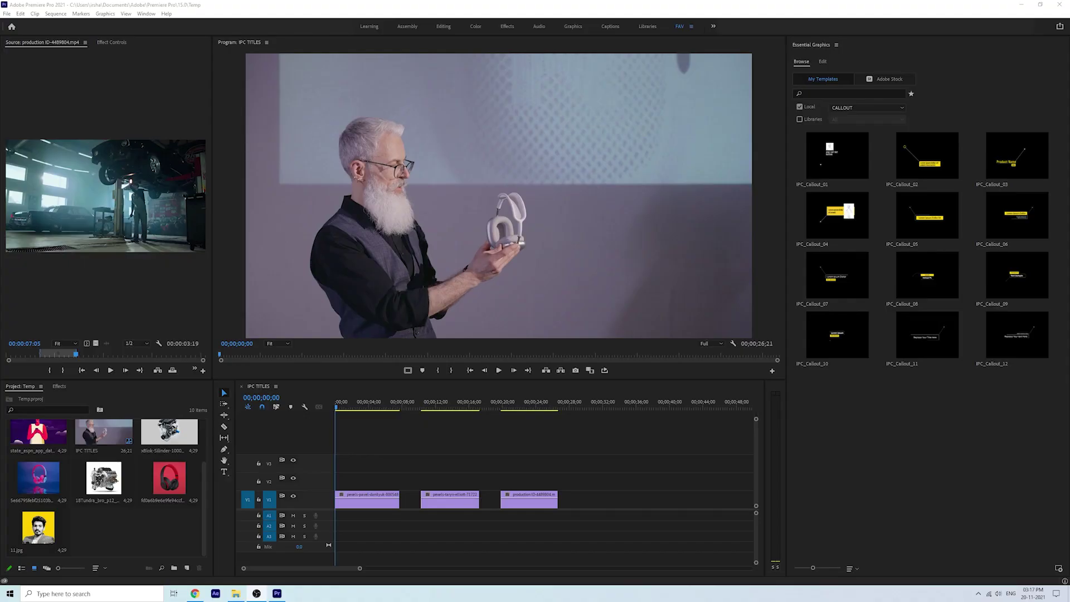
Step: Place the IPC_Callout_05 template on the track above the first clip and trim it to that clip's length
click(497, 461)
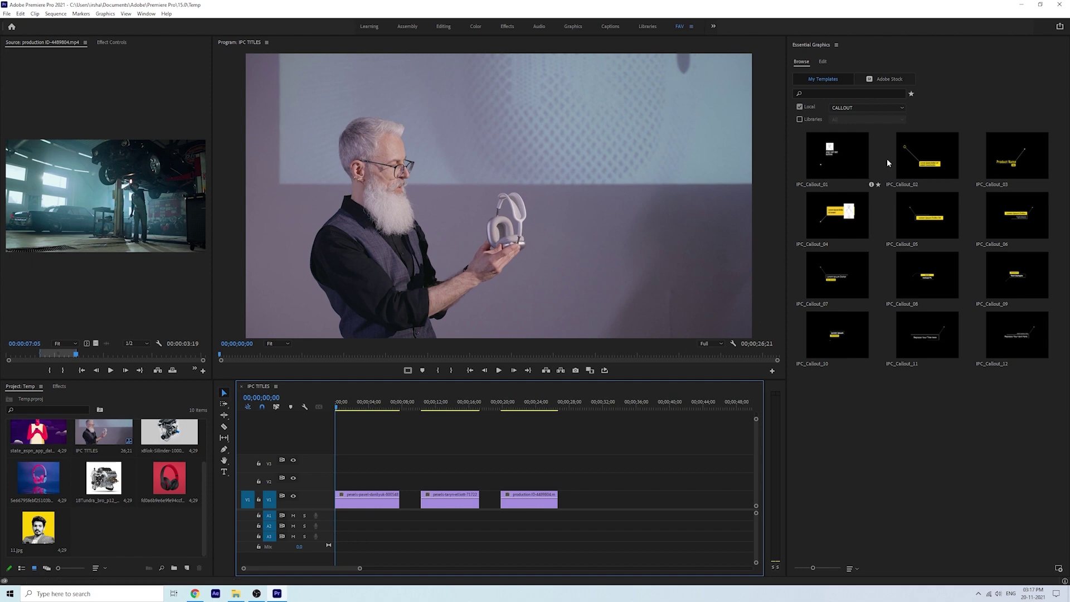
drag(355, 402, 339, 446)
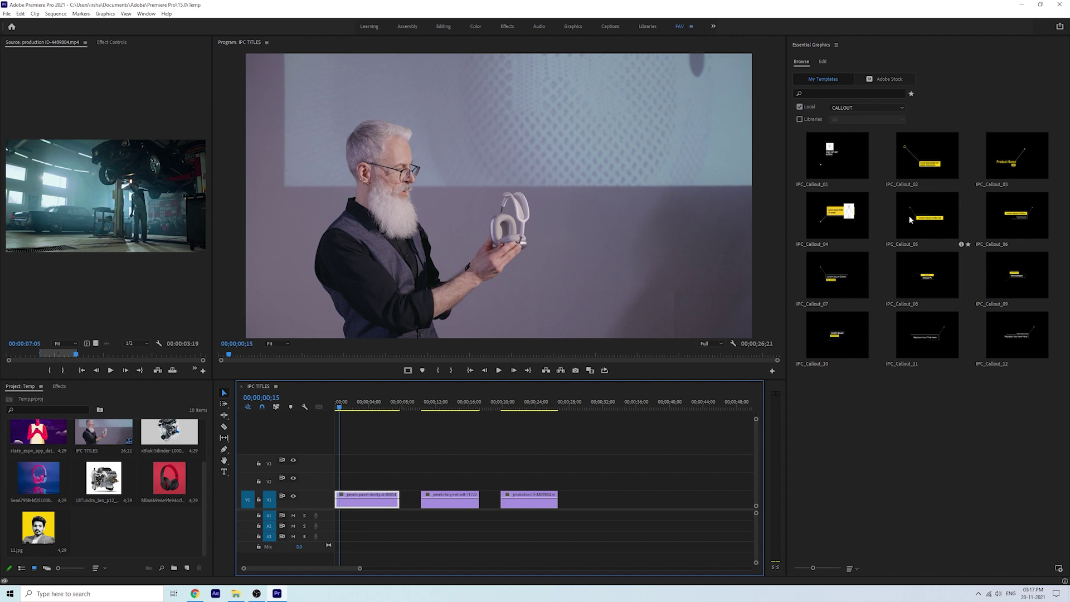
drag(935, 220, 336, 488)
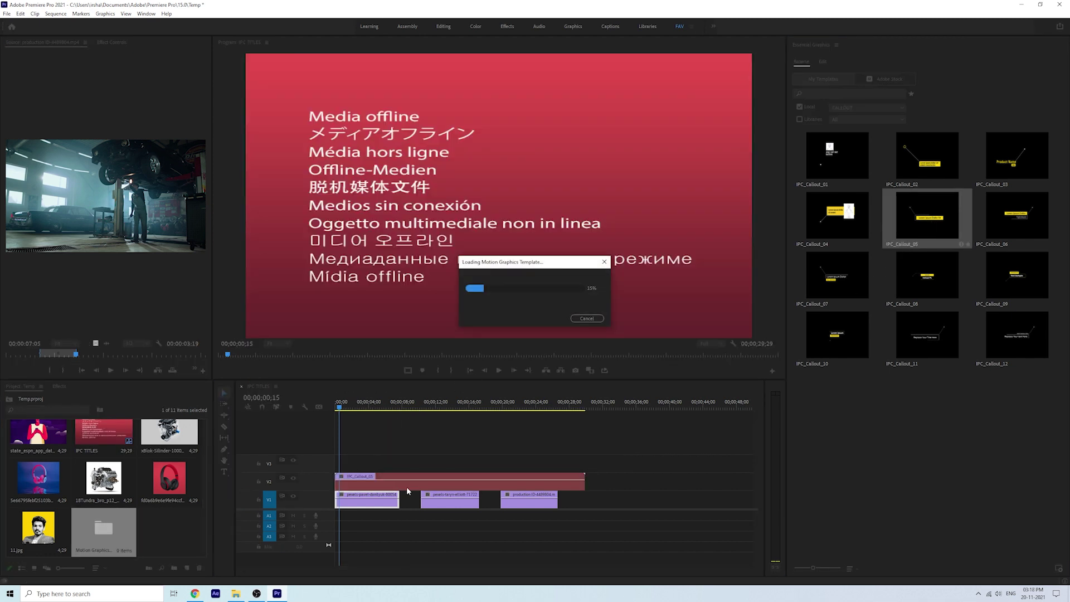
drag(577, 480, 397, 504)
drag(343, 409, 363, 410)
click(372, 488)
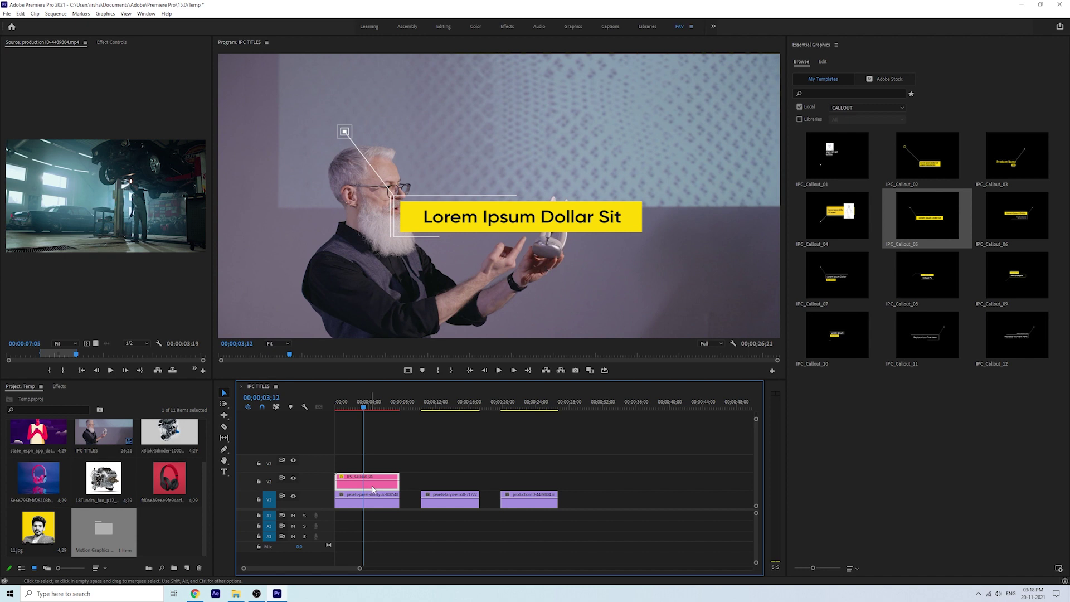
Step: Scale the callout to 64 and change its text to "Beats Headphone"
click(118, 42)
drag(84, 102, 64, 103)
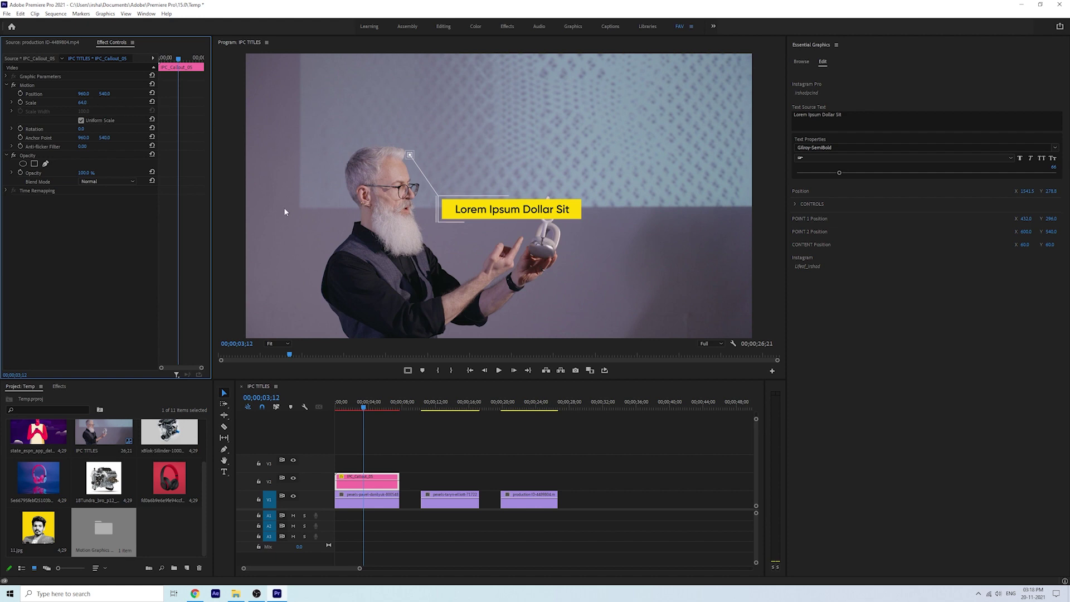
click(370, 483)
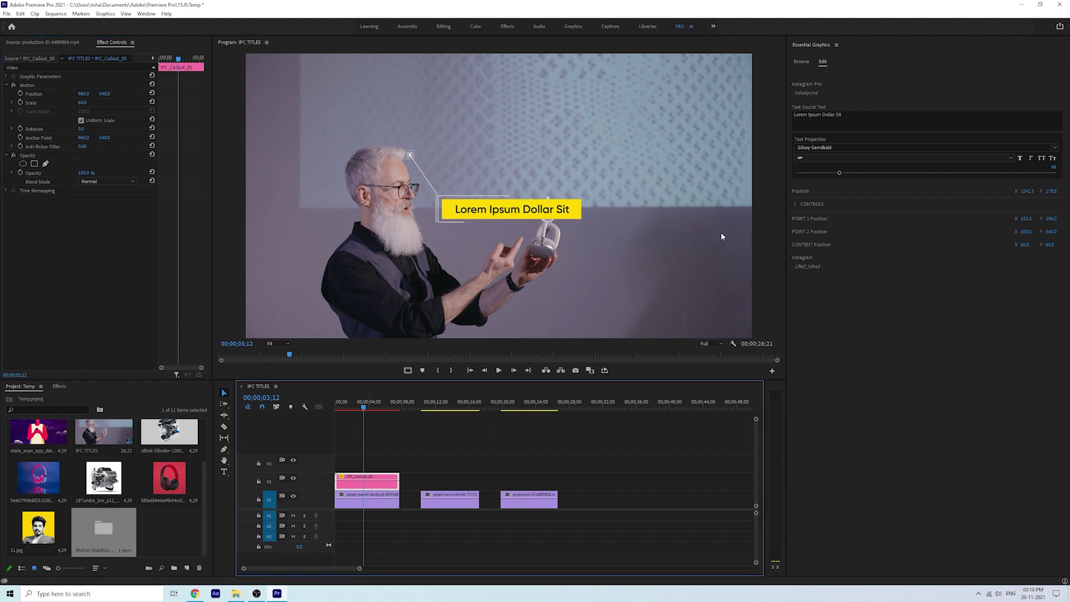
click(859, 117)
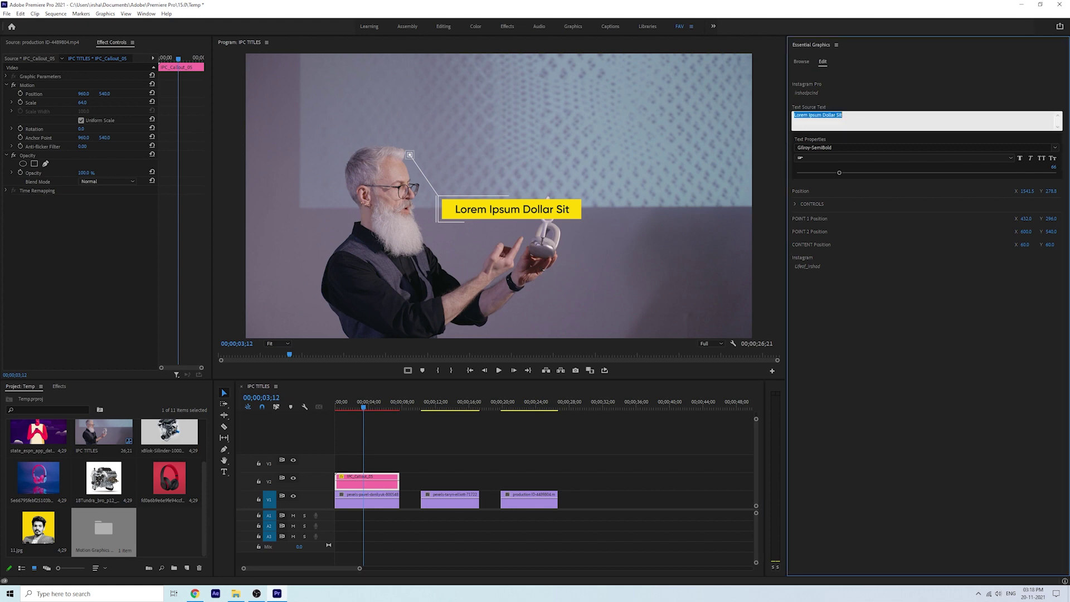
text(Headphone)
click(886, 370)
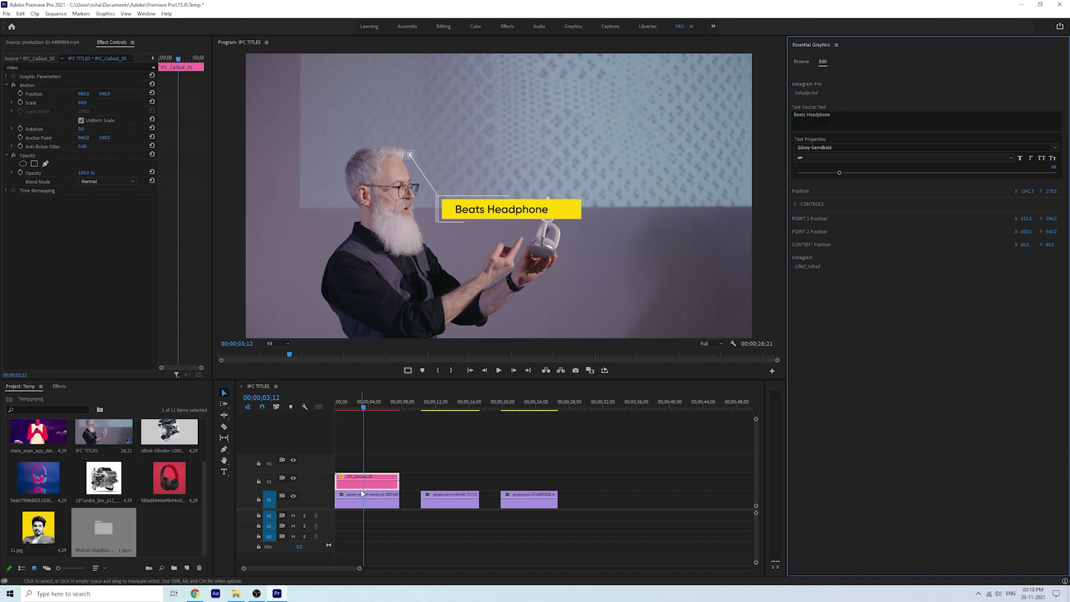
Step: Reposition the callout's points so its line targets the headphones with the label above them, and preview the animation
mouse_move(1026, 219)
mouse_down()
mouse_move(970, 219)
mouse_move(1068, 219)
mouse_move(997, 219)
mouse_move(1069, 218)
mouse_move(1034, 219)
mouse_up()
drag(1027, 231, 1057, 244)
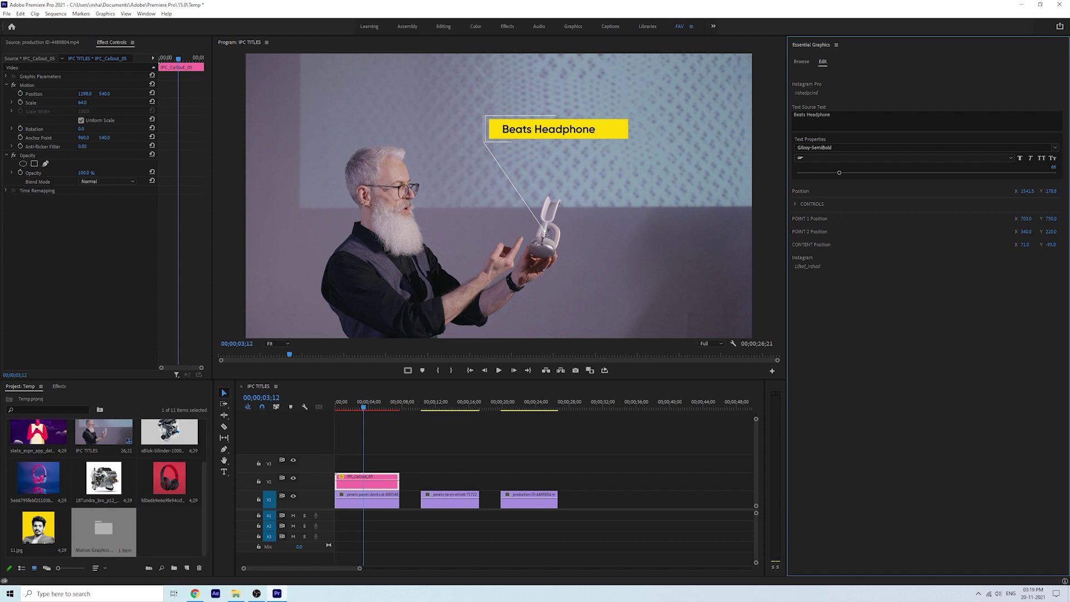
drag(360, 407, 334, 407)
key(space)
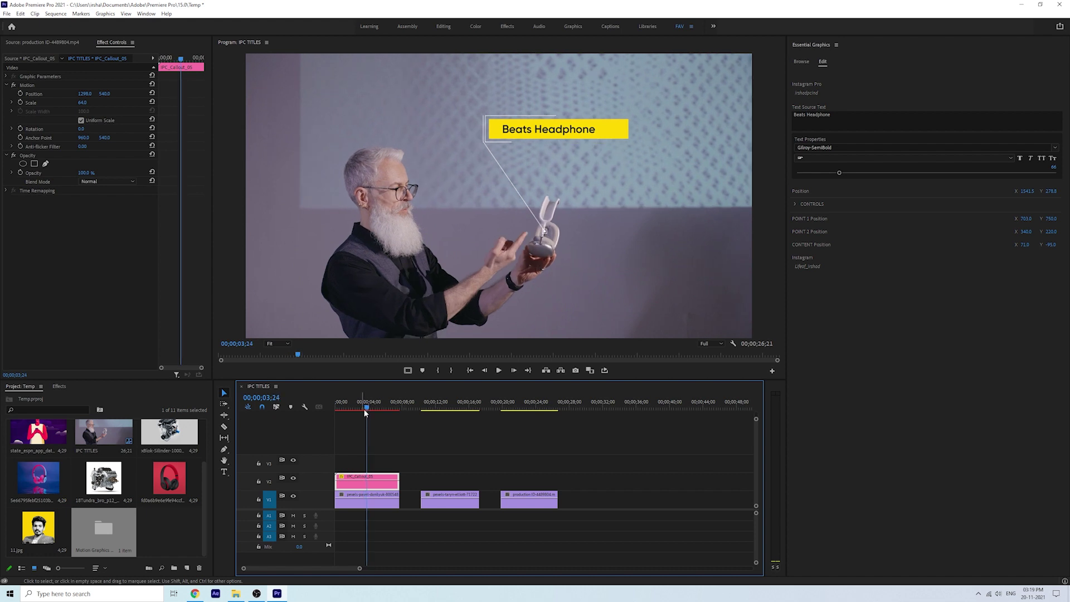
click(380, 408)
drag(380, 407, 375, 407)
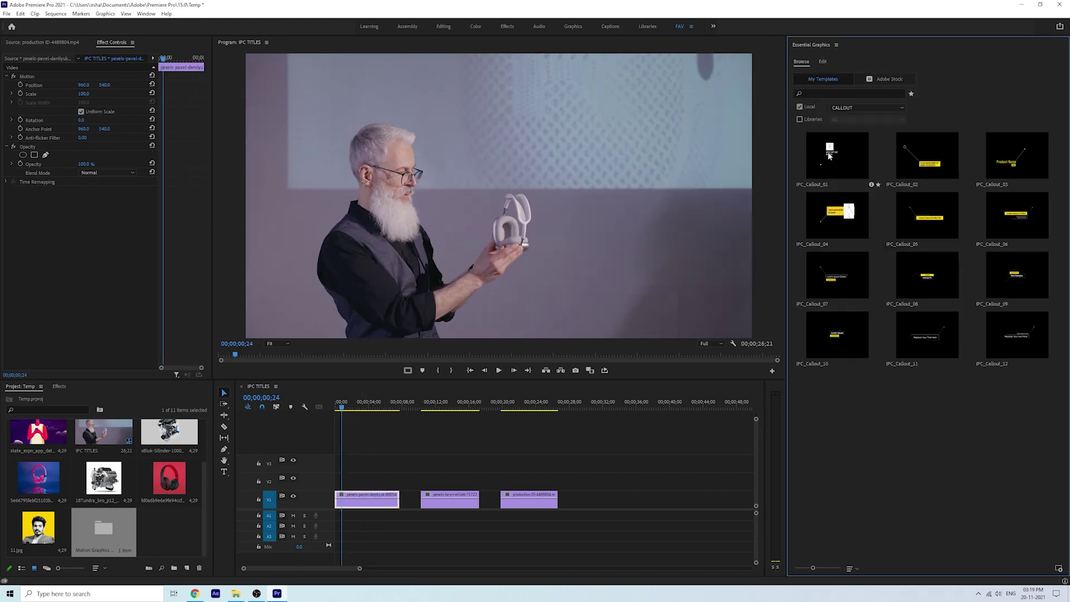
Step: Place the IPC_Callout_01 template above the first clip and trim it to that clip's length
drag(831, 156, 332, 489)
drag(458, 485, 399, 494)
drag(333, 407, 377, 409)
Step: Reposition the image callout's points so the dot lands on the headphones and the label sits above and beside them
click(371, 486)
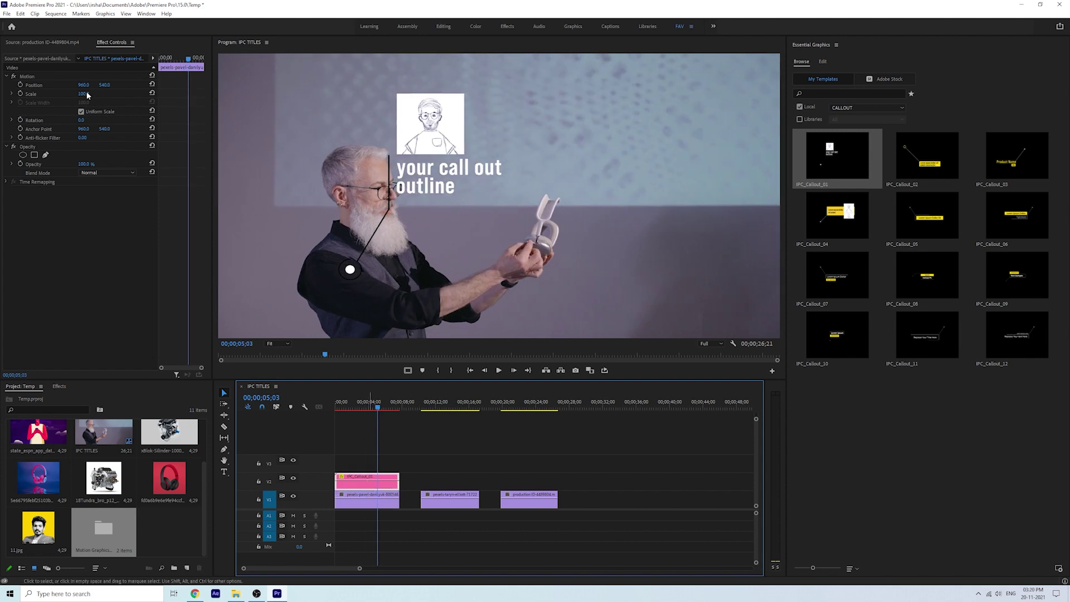
click(822, 62)
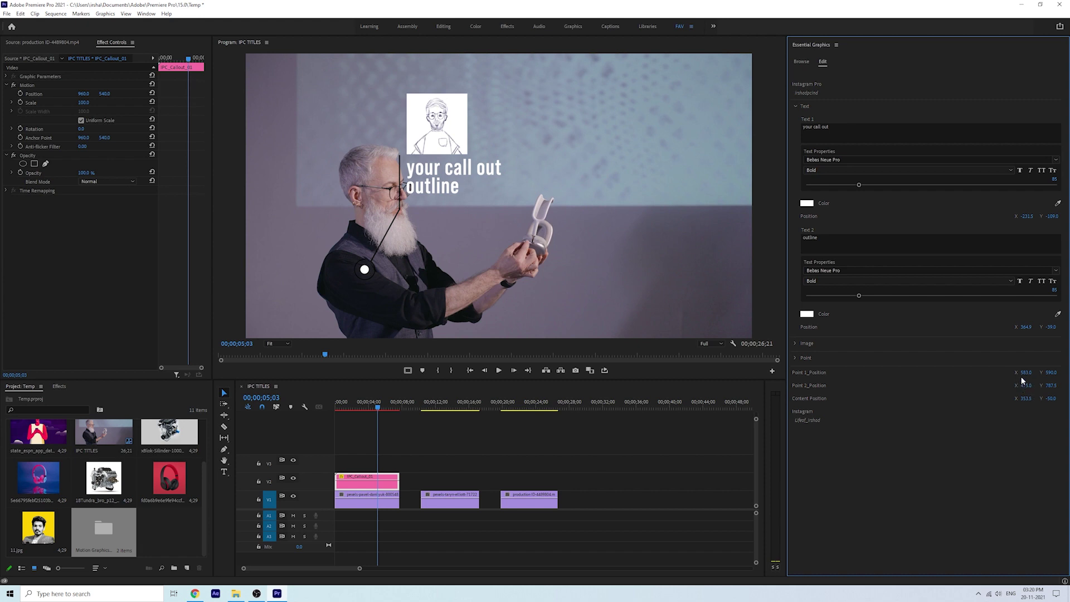
drag(1026, 372, 1068, 375)
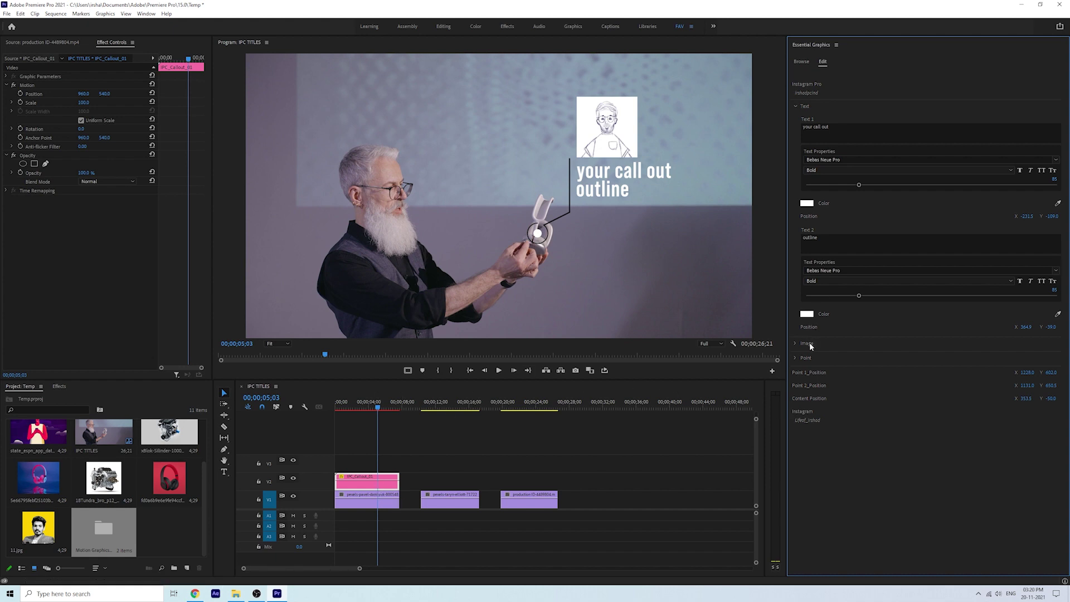
Step: Replace the callout's placeholder image with the pink and blue headphones picture from the project
click(795, 344)
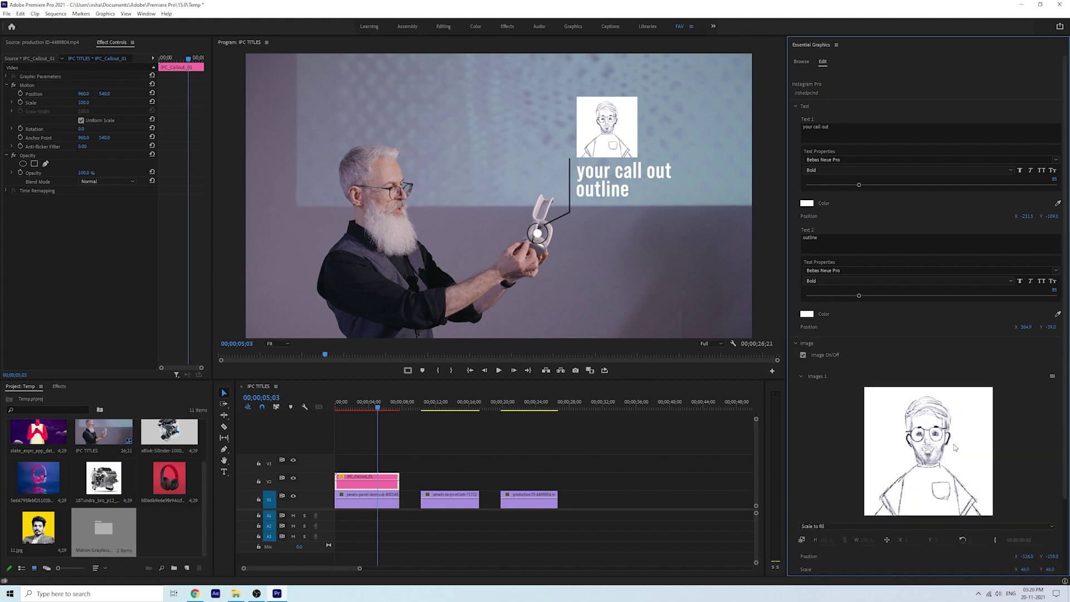
scroll(946, 445, down, 1)
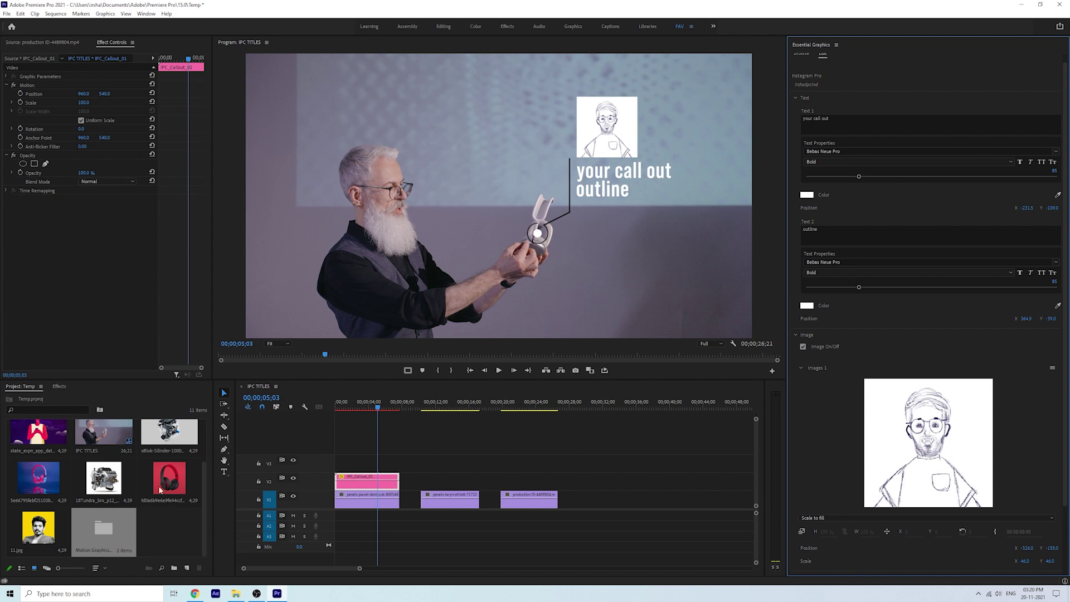
click(26, 483)
drag(231, 557, 922, 433)
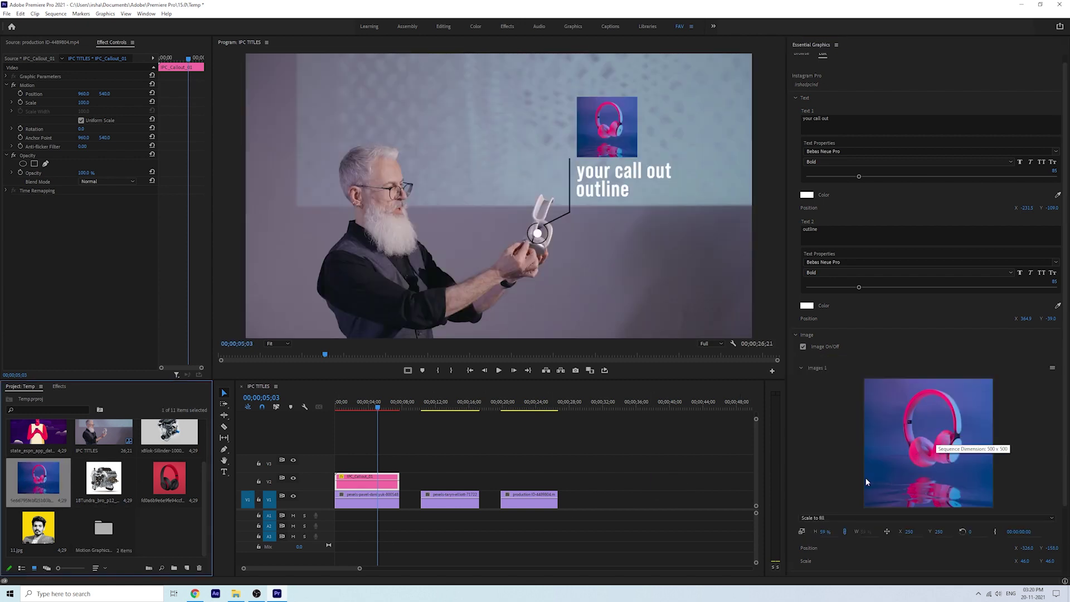
Step: Set the callout image's scale to 78% and its position to X 237, Y 287 within the frame
scroll(881, 479, down, 3)
mouse_move(939, 465)
mouse_down()
mouse_move(961, 465)
mouse_move(899, 464)
mouse_move(940, 465)
mouse_up()
drag(826, 465, 836, 464)
drag(946, 465, 915, 465)
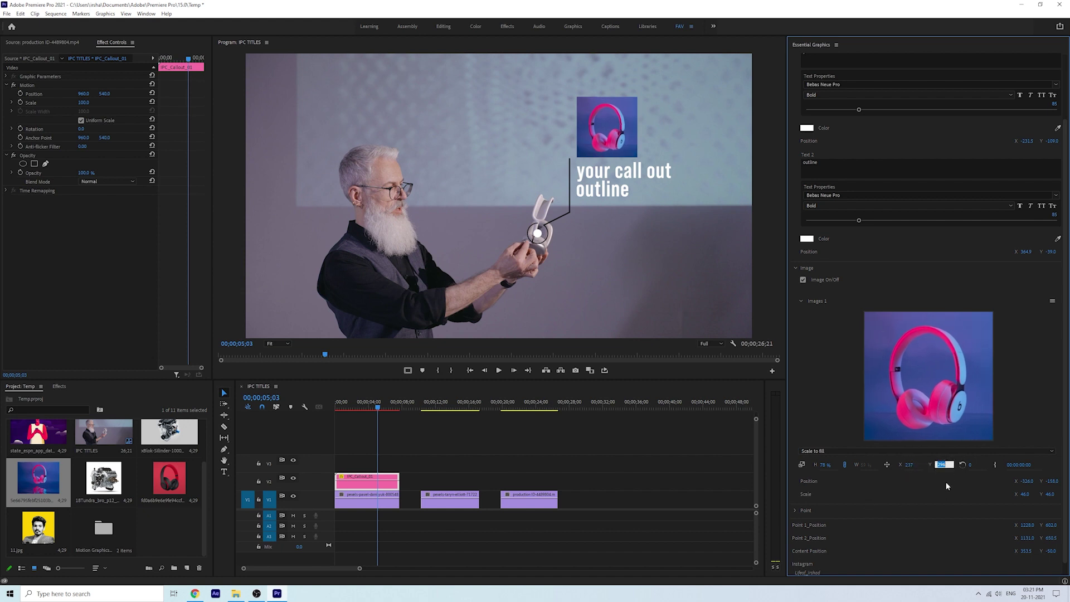
text(287)
click(895, 517)
Step: Play back the first callout to check the headphones image
click(346, 408)
key(space)
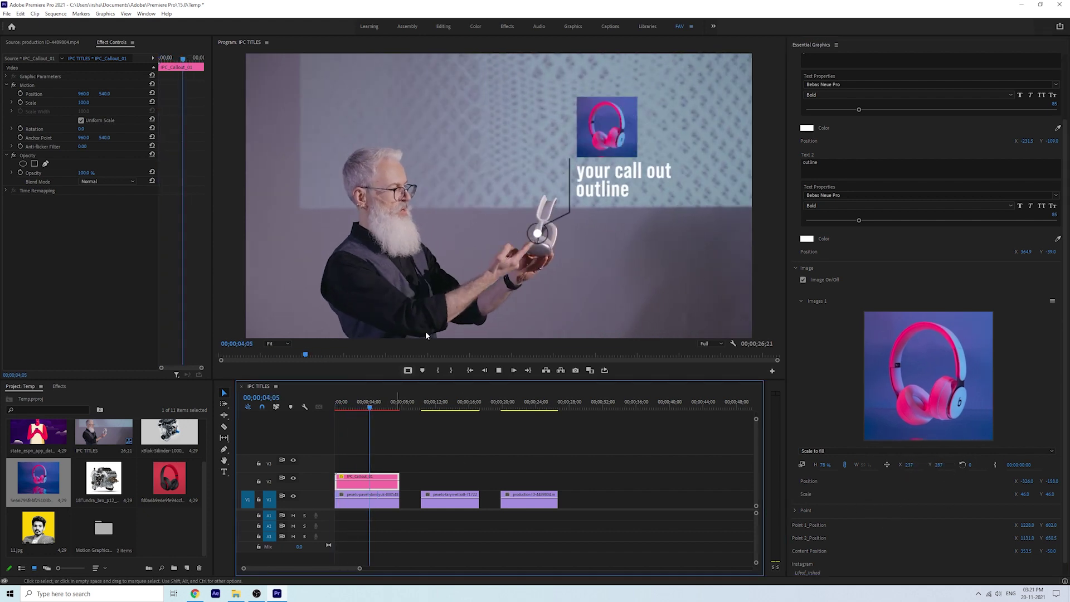
key(space)
Step: Change the callout's two text lines to "Beats V3" and "Headphones"
click(821, 169)
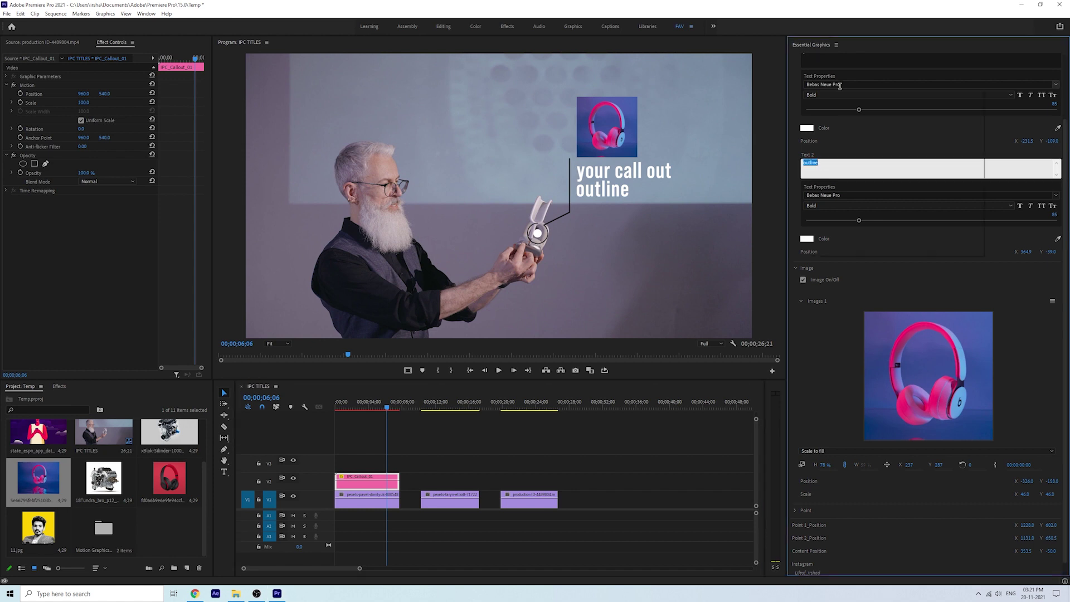
scroll(830, 63, up, 2)
click(857, 111)
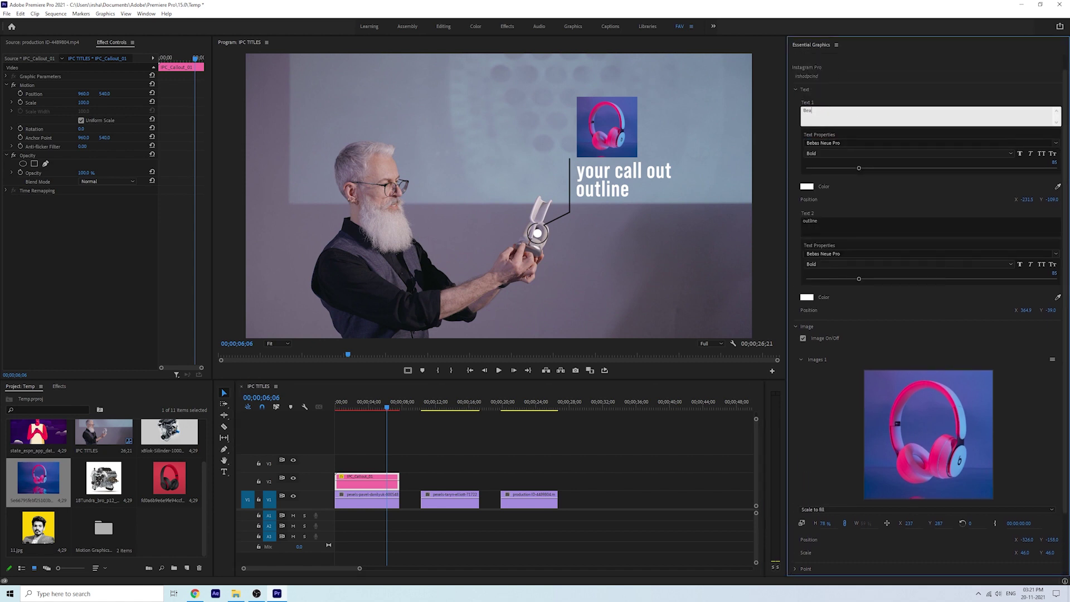
click(832, 230)
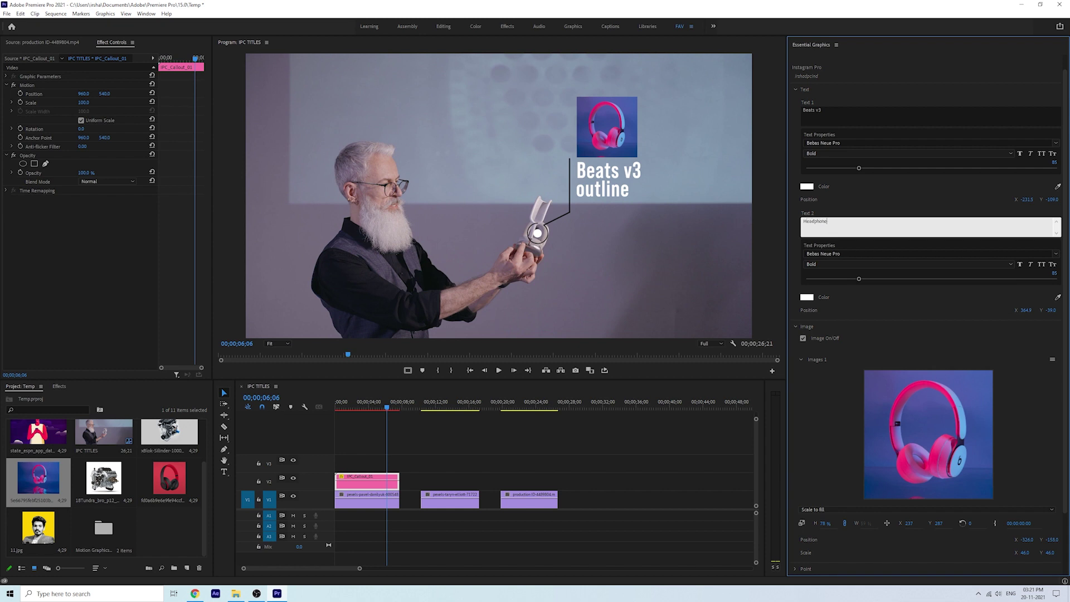
click(830, 114)
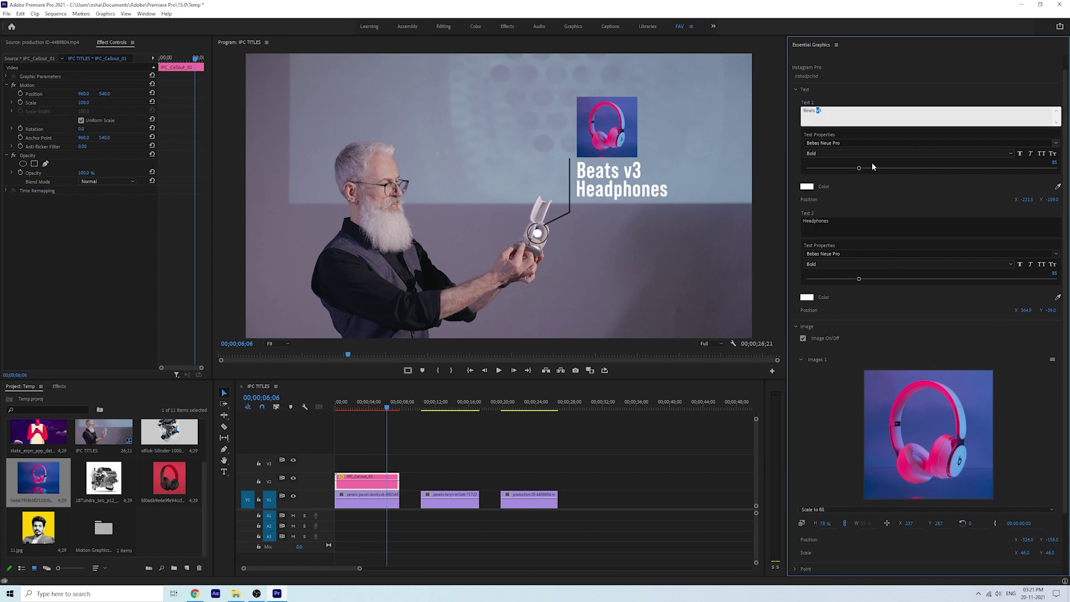
text(V3)
click(861, 103)
Step: Play the sequence from the start to check the callout with its new text
drag(368, 403, 327, 407)
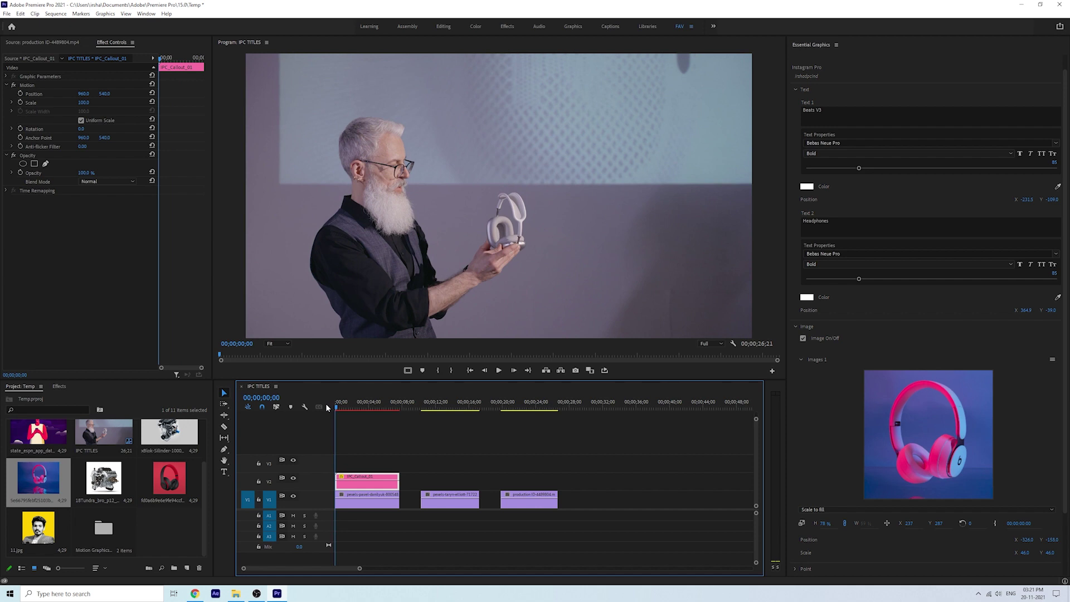
key(space)
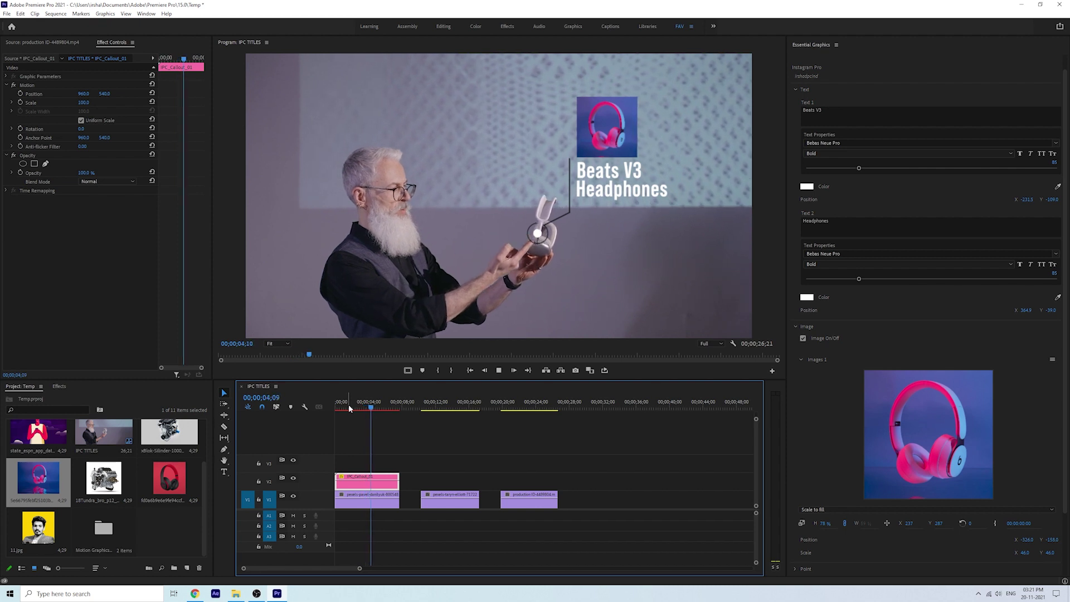
key(space)
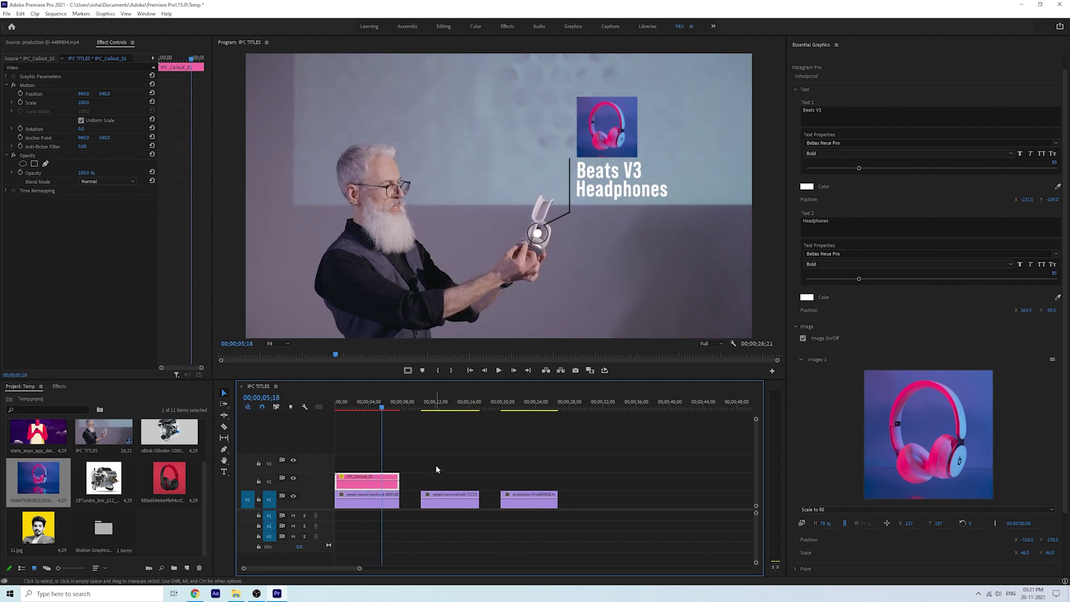
Step: Place the IPC_Callout_08 template above the second clip, matching its length, and scale it to the frame size
drag(391, 406, 441, 409)
drag(927, 283, 479, 487)
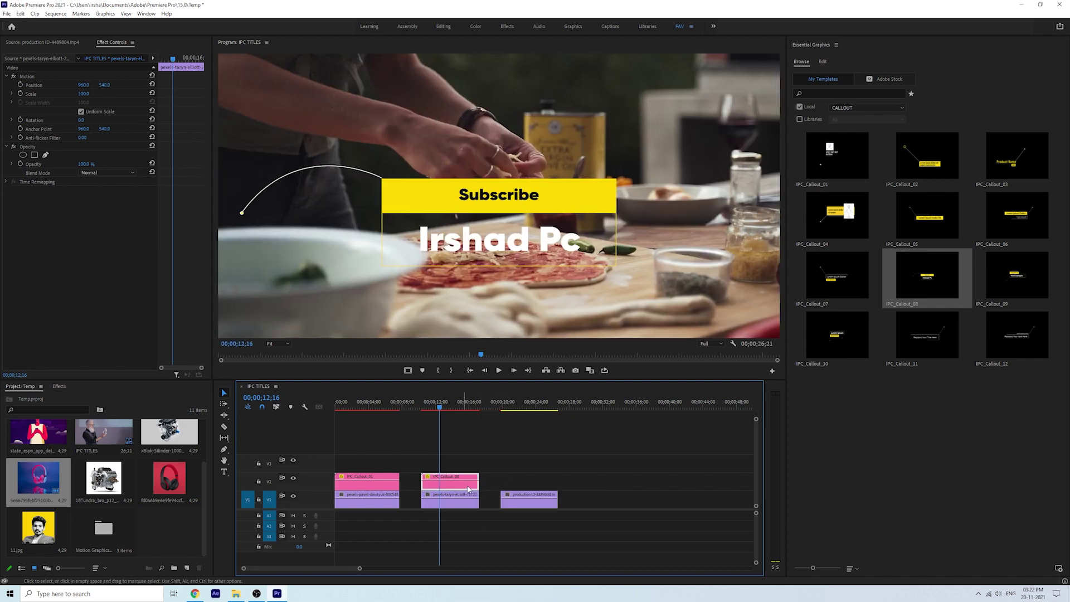
right_click(468, 489)
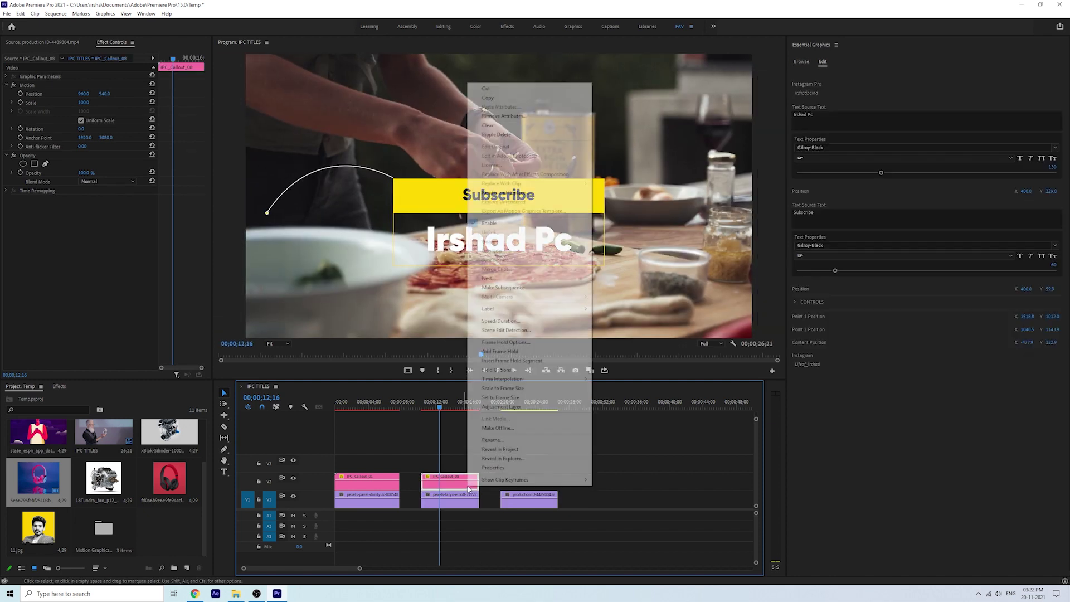
click(515, 392)
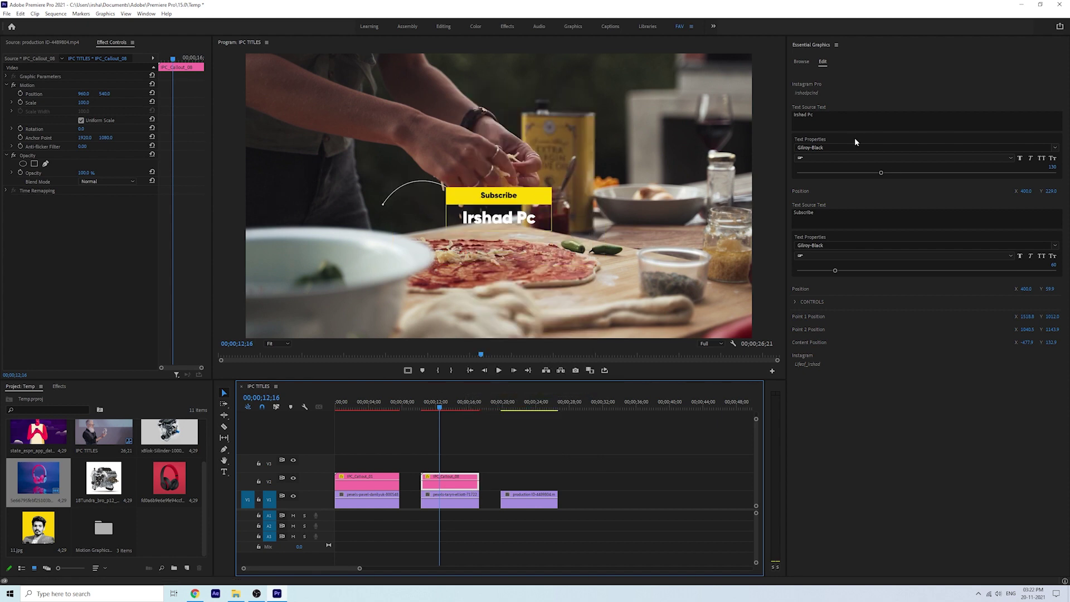
Step: Reposition the second callout's points so the line starts on the pizza and the label sits beside it, and preview it
drag(1031, 317, 1051, 333)
click(419, 410)
key(space)
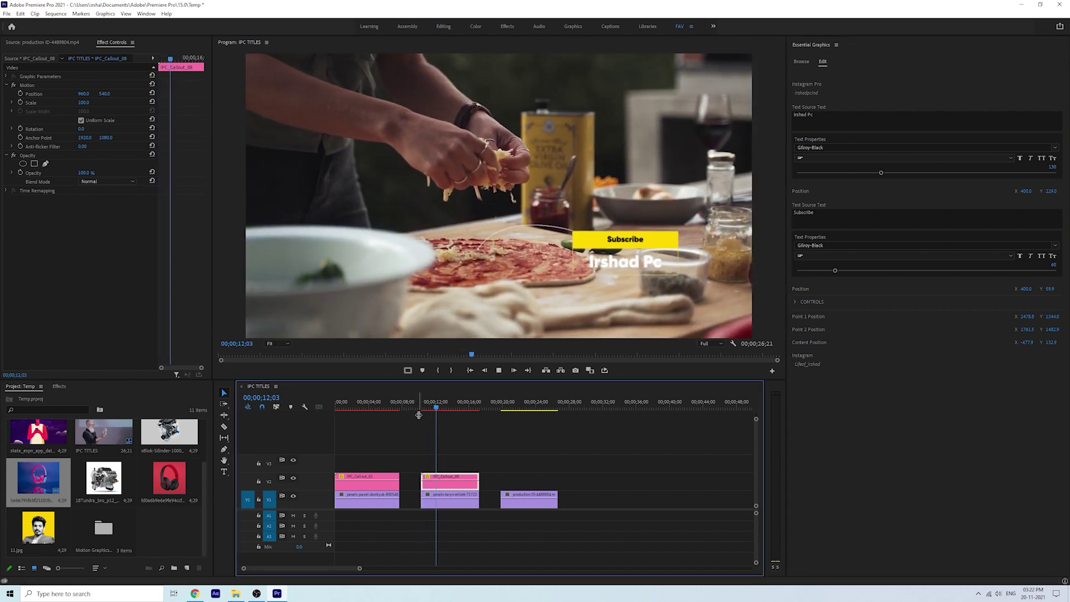
key(space)
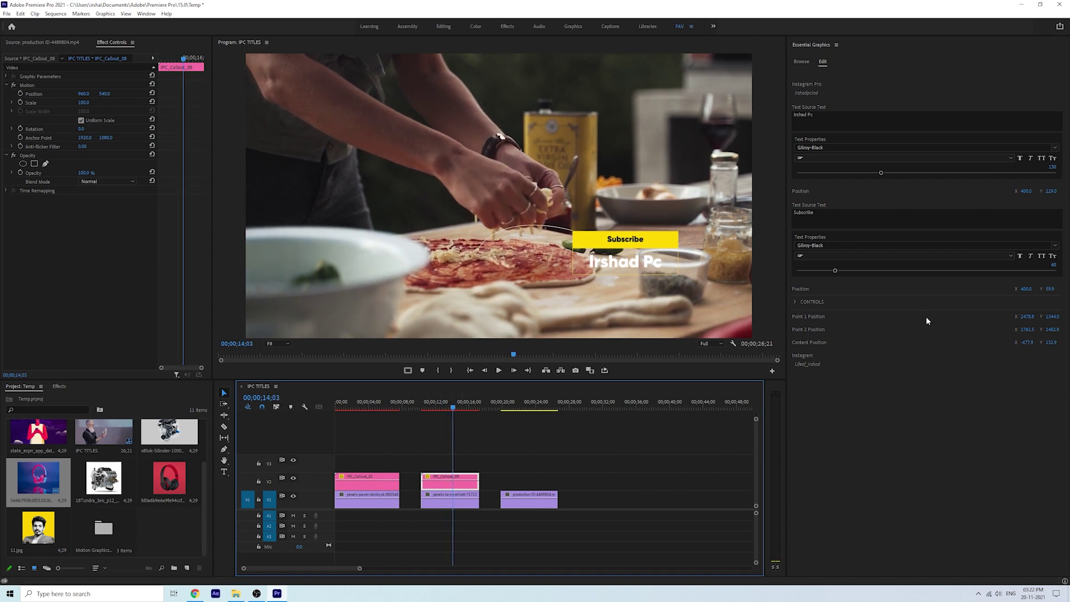
Step: Widen the second callout's rectangle to about 860 and reduce its stroke width
click(795, 302)
mouse_move(854, 332)
mouse_down()
mouse_move(891, 332)
mouse_move(857, 332)
mouse_up()
drag(814, 403, 802, 404)
key(Return)
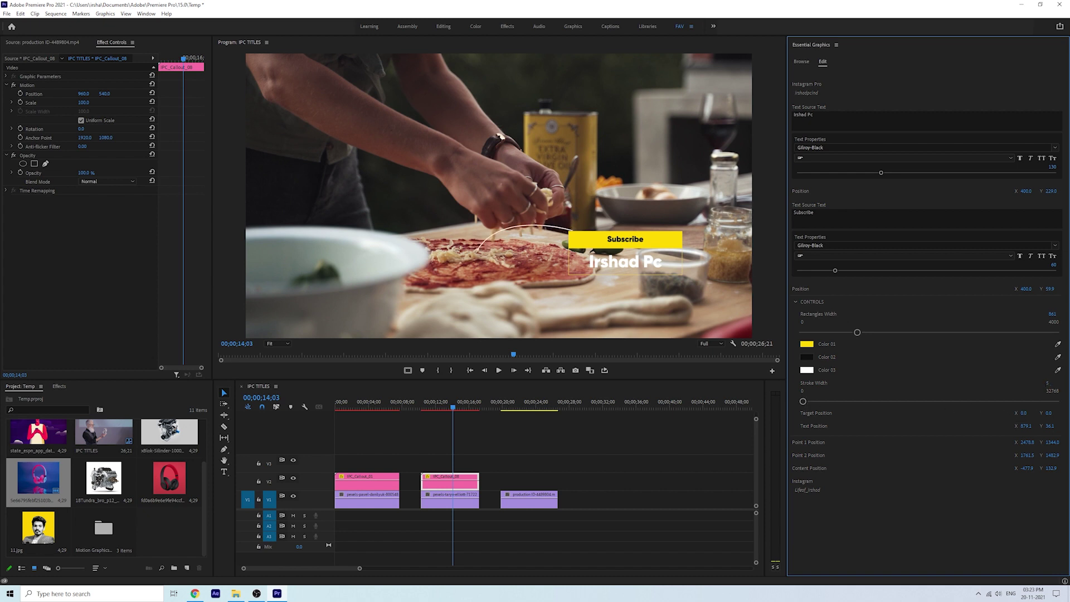
Step: Play back the second callout from its beginning to check the rectangle and stroke changes
drag(424, 409, 427, 435)
key(space)
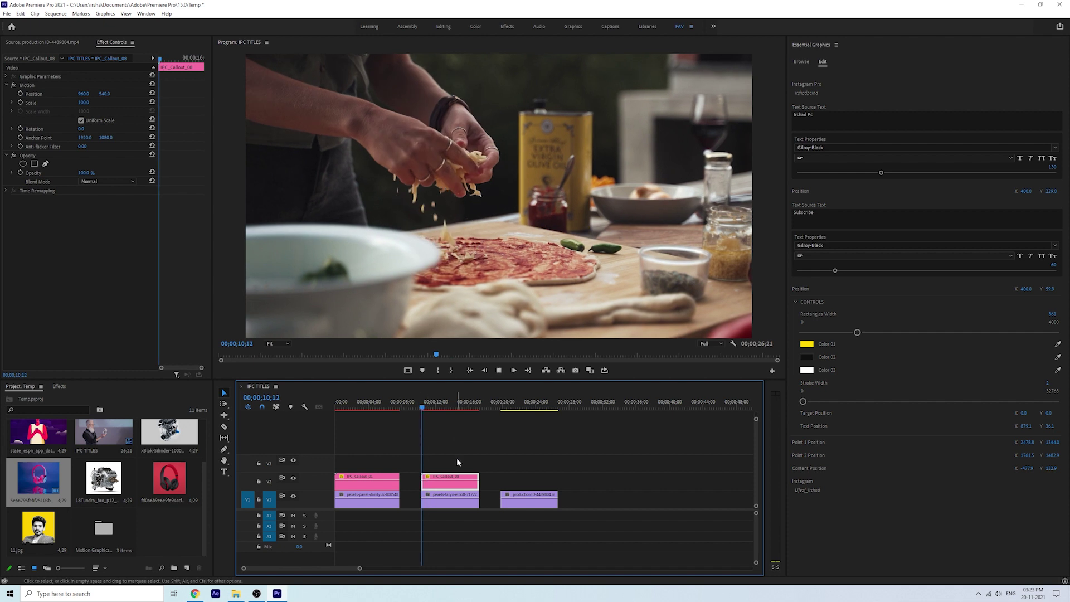
key(space)
Step: Place the IPC_Callout_04 template above the third clip, the garage footage, and scrub to where the full callout shows
drag(444, 409, 506, 425)
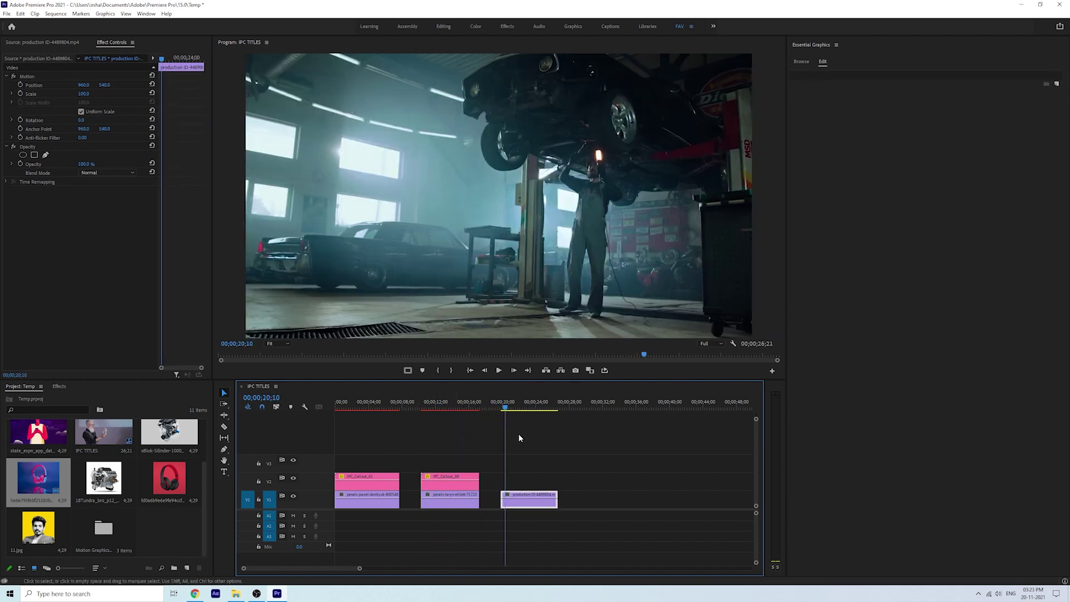
click(805, 62)
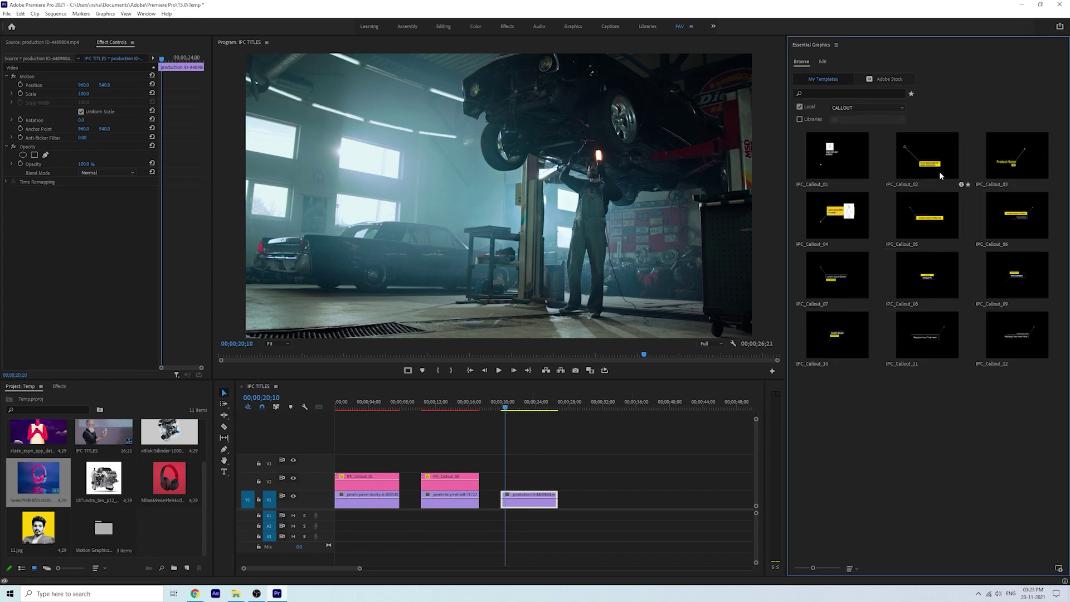
drag(841, 232, 557, 489)
drag(510, 407, 531, 409)
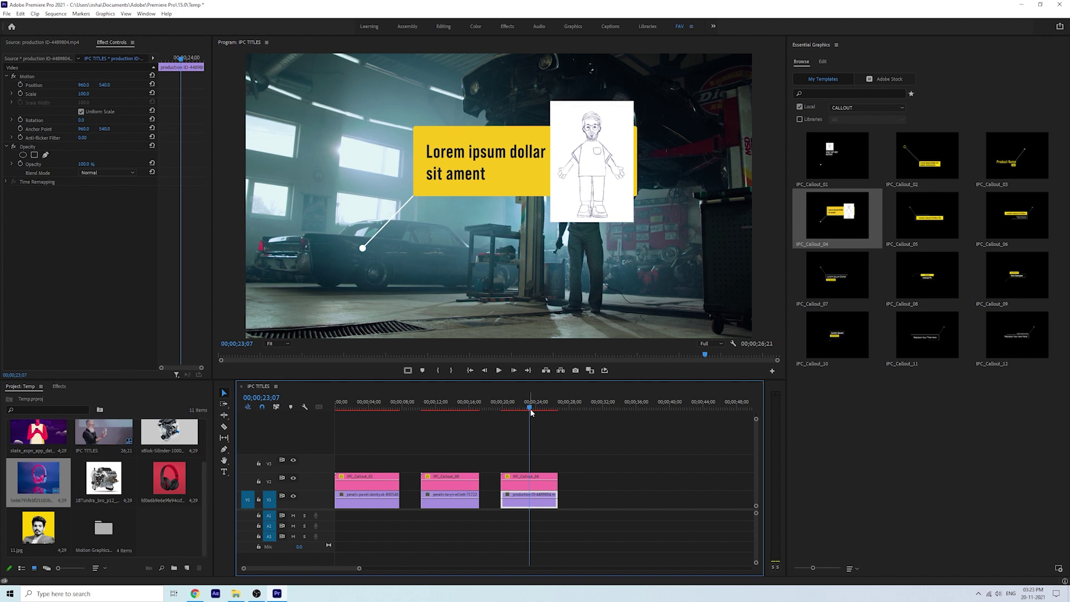
Step: Replace the third callout's placeholder image with an engine photo, trying the first engine picture before using the one on the grey background
click(521, 482)
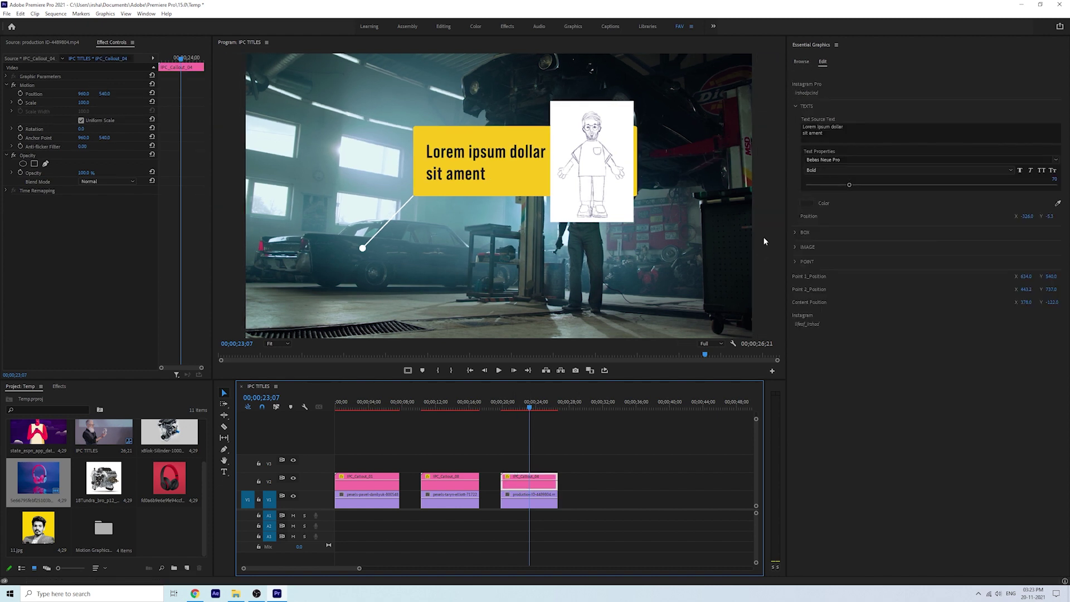
click(795, 247)
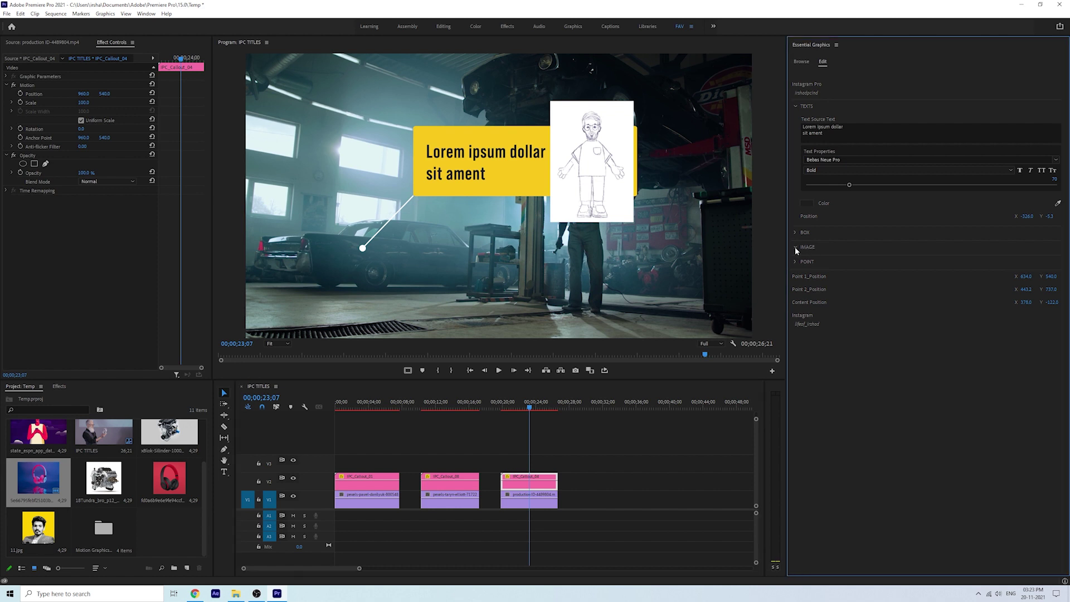
mouse_move(104, 485)
mouse_down()
mouse_move(929, 355)
mouse_move(936, 368)
mouse_up()
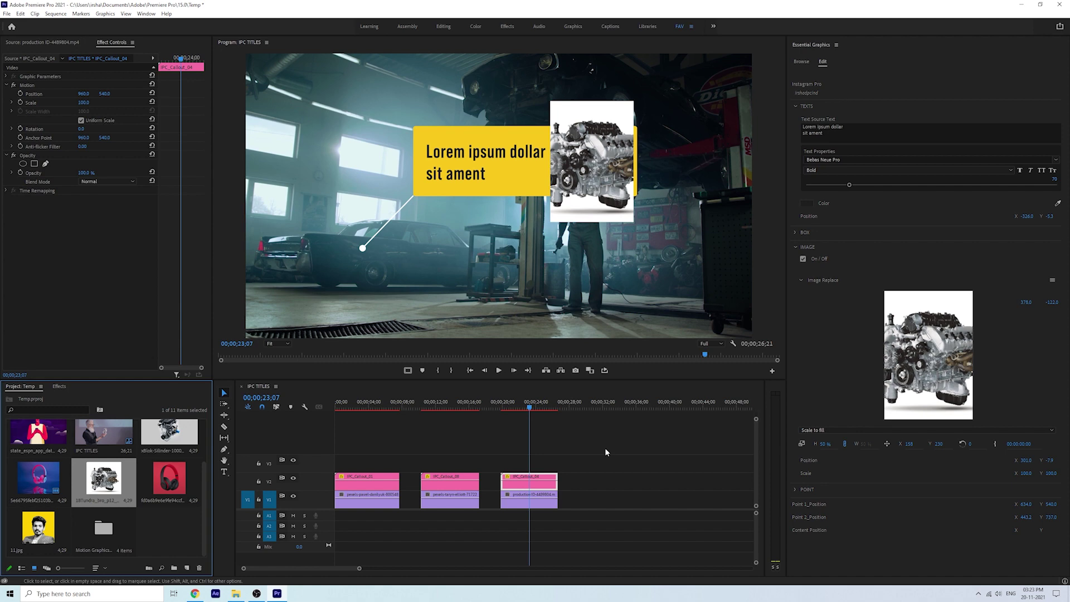
scroll(171, 514, up, 1)
drag(170, 483, 932, 359)
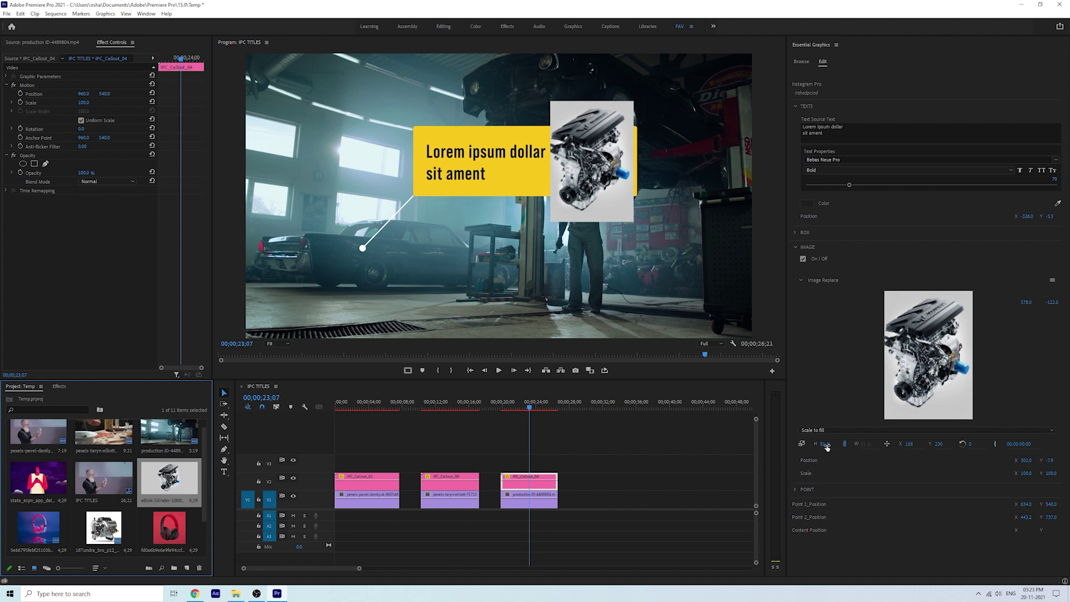
Step: Shift the engine photo horizontally inside its frame and try the image's visibility off and on again
drag(908, 445, 920, 446)
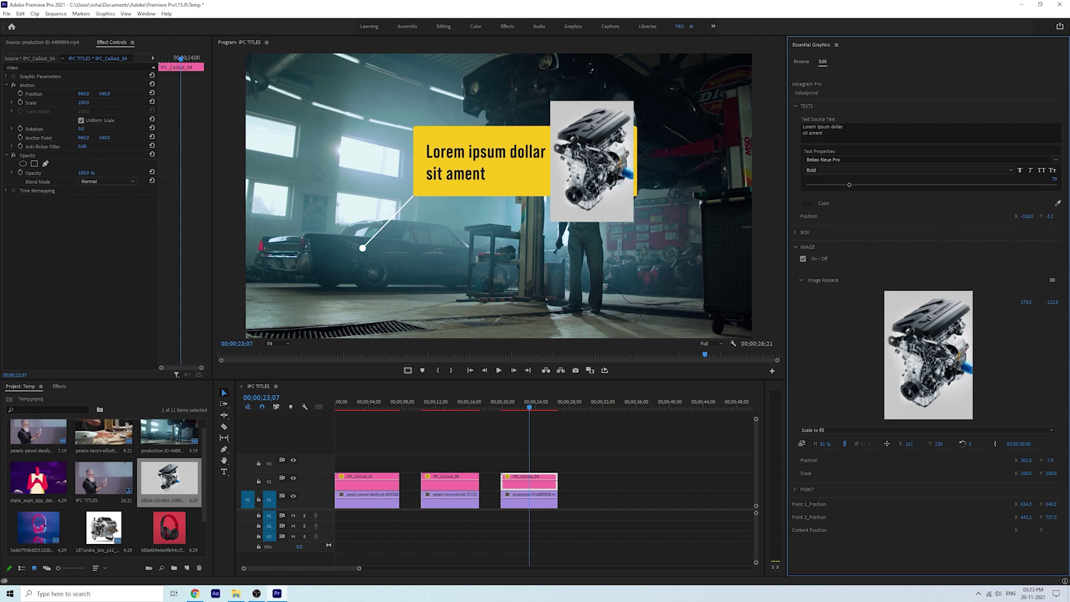
click(914, 444)
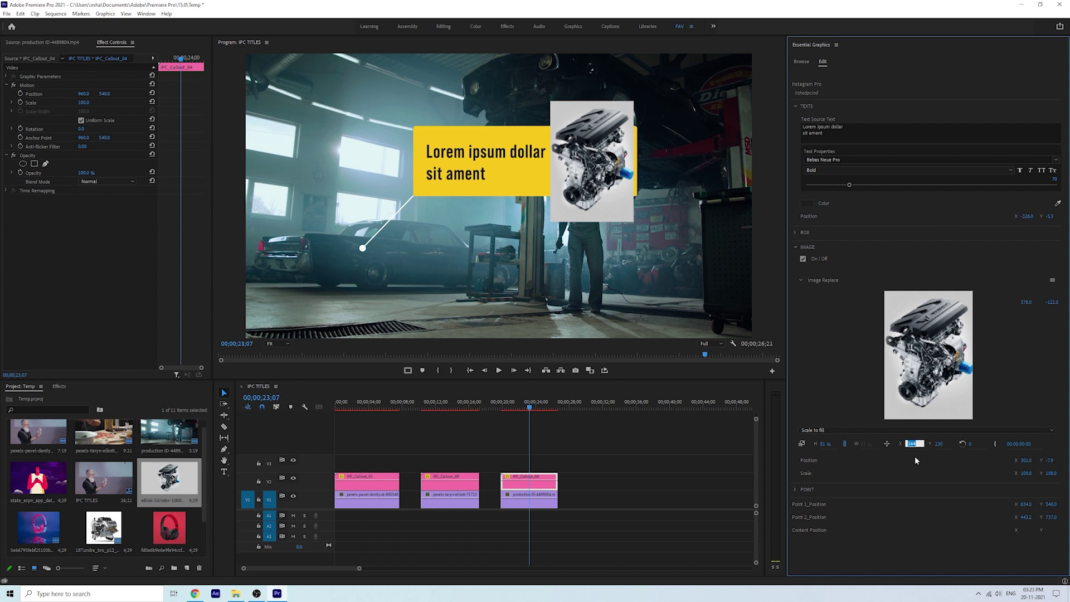
click(875, 472)
click(801, 259)
click(803, 259)
click(796, 247)
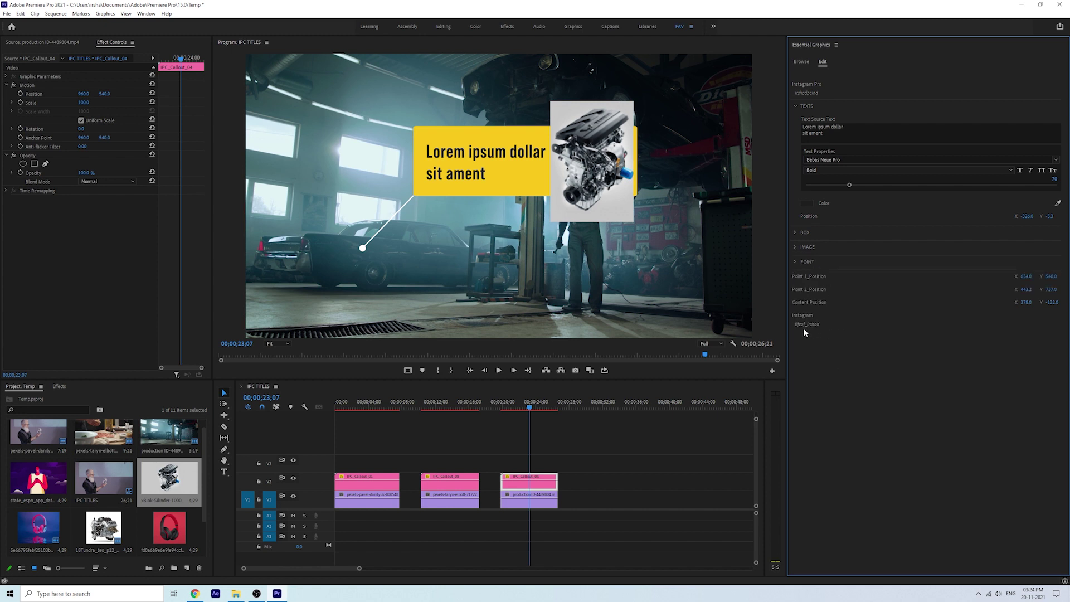
Step: Change the third callout's text to "In a V6 engine that has six cylinders" on two lines and reduce its font size slightly
key(alt+Tab)
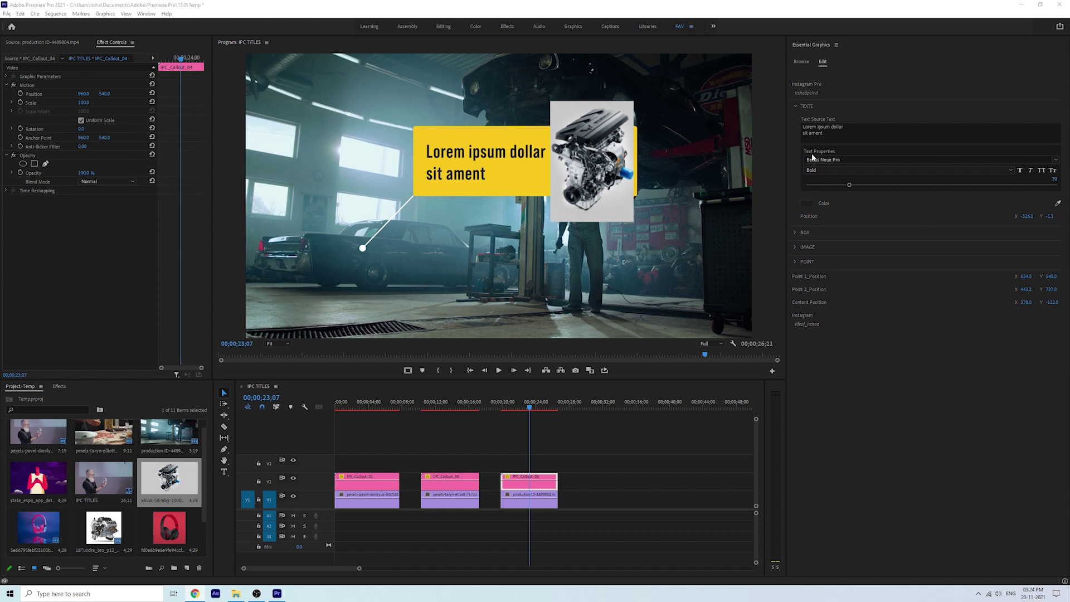
click(839, 131)
text(In a V6 engine that has six cylinders)
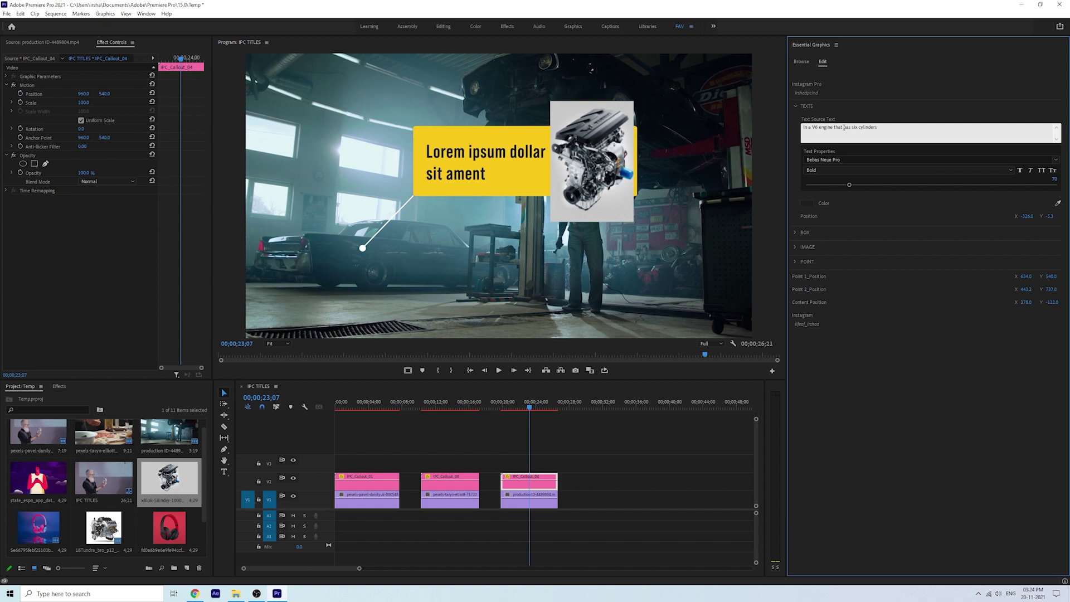
click(886, 423)
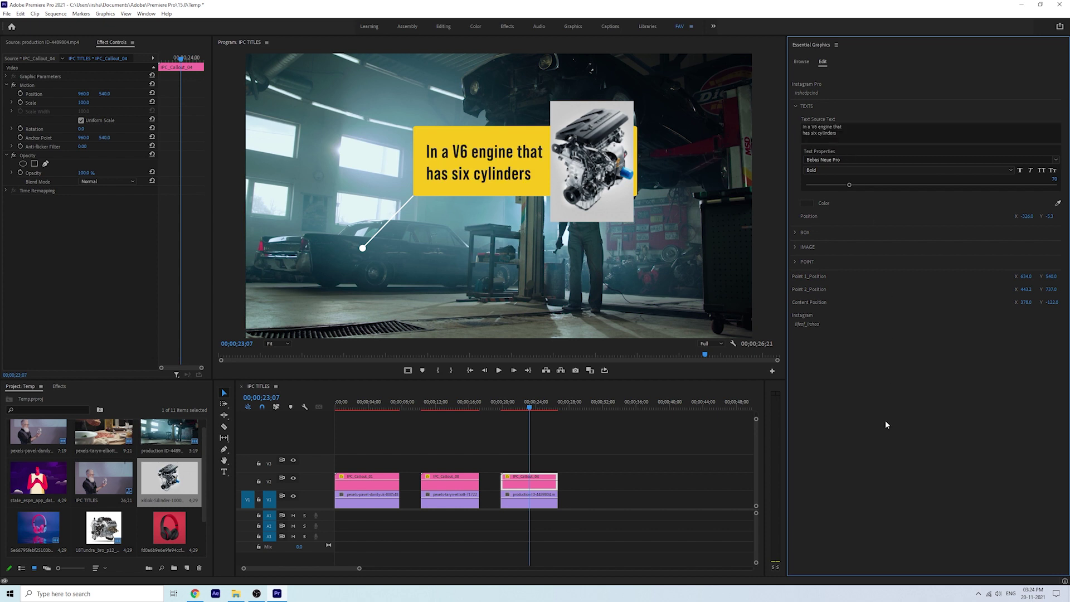
drag(852, 187, 849, 184)
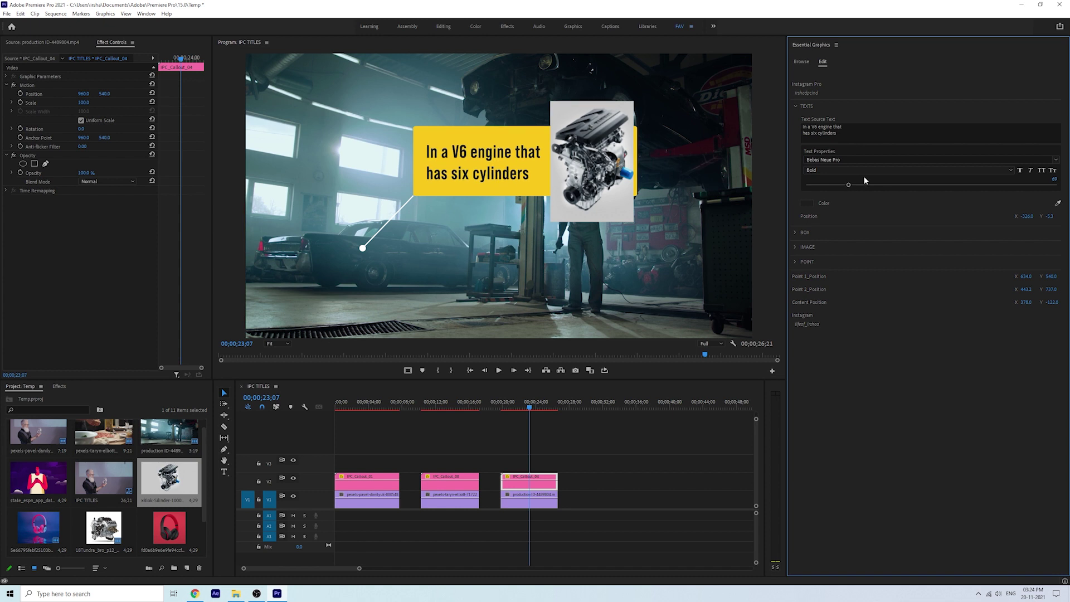
Step: Browse the font and style choices, keep Bebas Neue Pro Bold, and apply faux bold to the callout text
click(1056, 161)
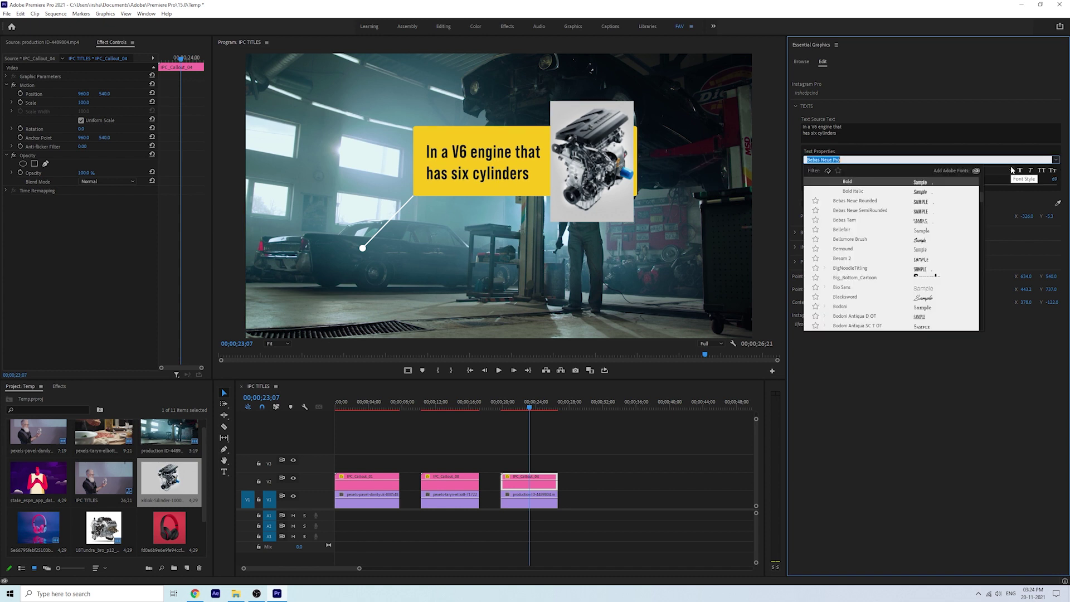
click(1056, 161)
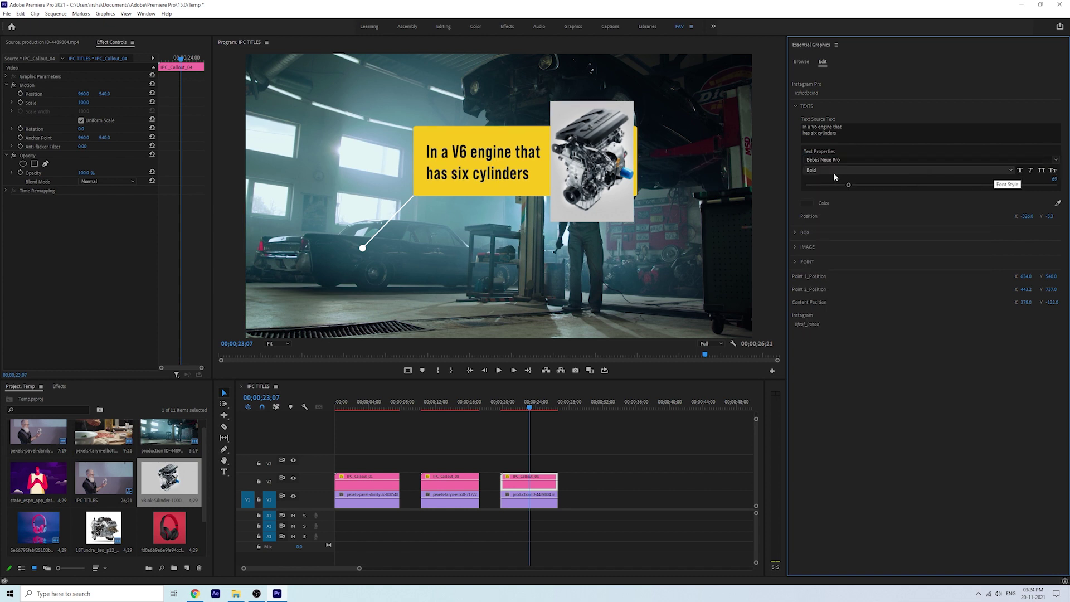
click(939, 170)
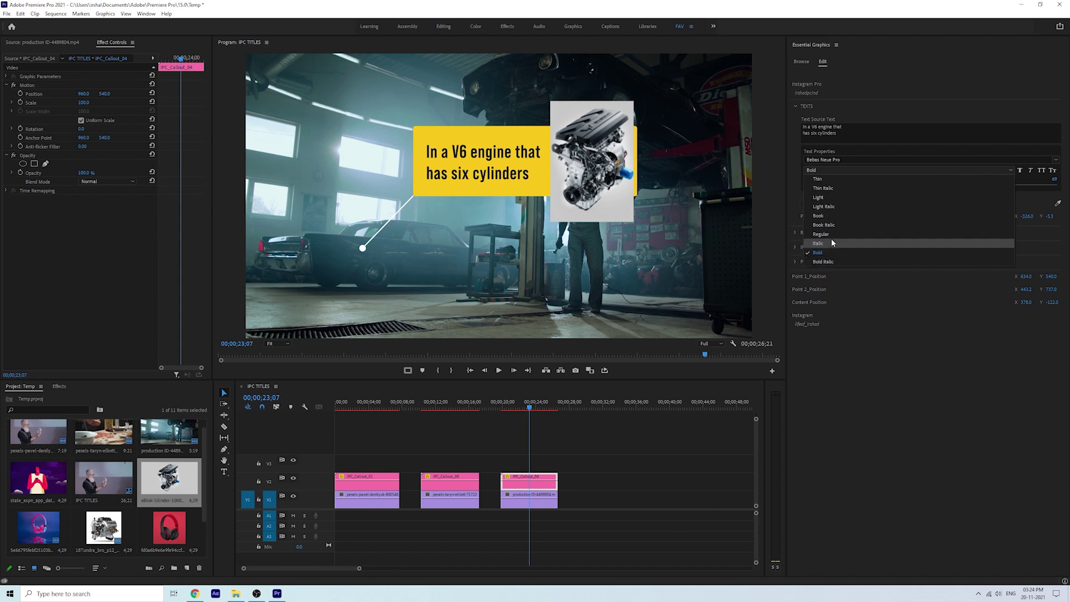
click(831, 252)
click(1020, 171)
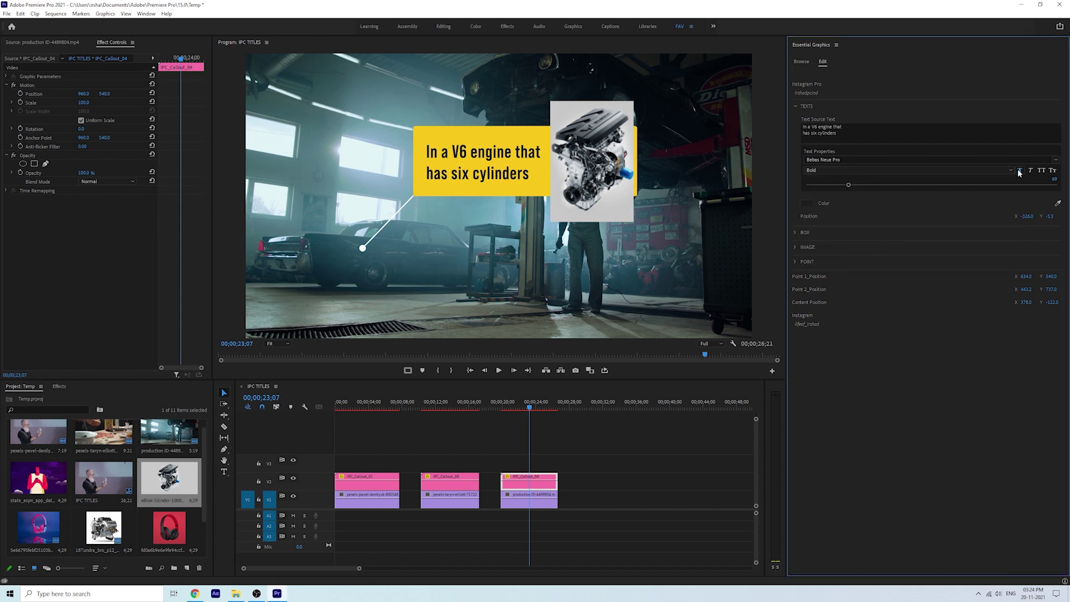
click(1020, 172)
click(1020, 171)
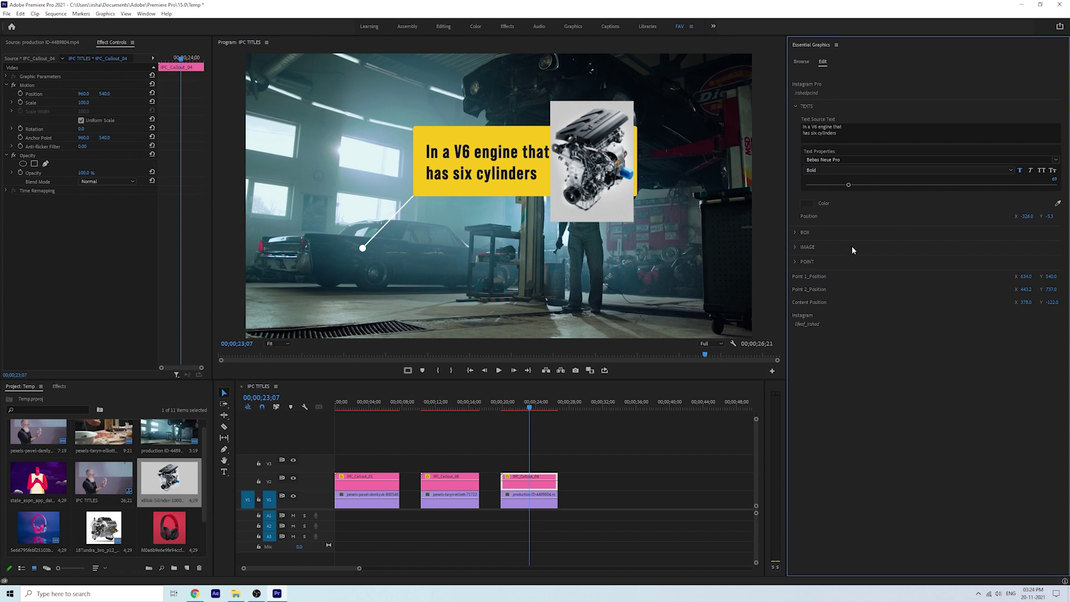
Step: Try a lower box opacity, undo it, and widen the callout's yellow box to a horizontal scale of 130
click(795, 233)
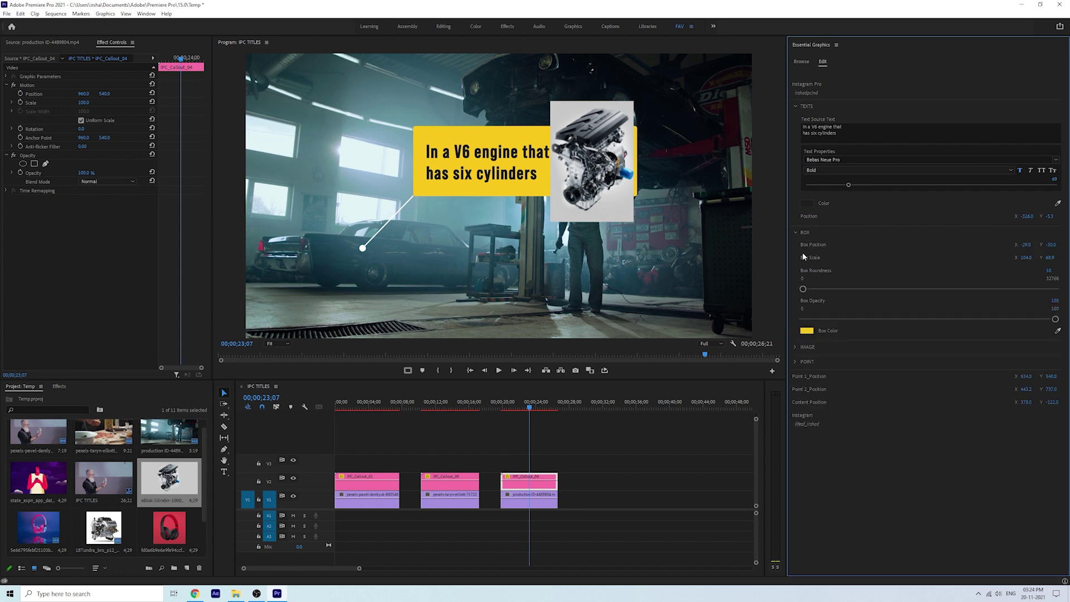
mouse_move(803, 289)
mouse_down()
mouse_move(815, 290)
mouse_move(803, 289)
mouse_up()
drag(1055, 319, 970, 319)
key(ctrl+z)
mouse_move(1026, 257)
mouse_down()
mouse_move(974, 258)
mouse_move(1040, 258)
mouse_up()
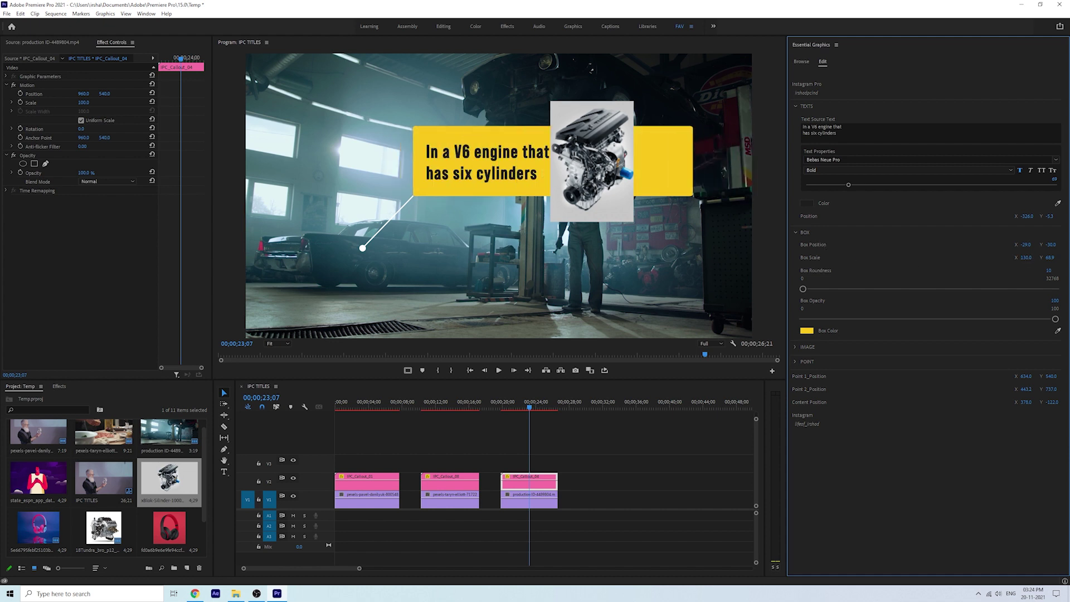
Step: Move the engine image right so it clears the text, and set the yellow box's horizontal scale to 118
click(796, 348)
scroll(939, 524, down, 3)
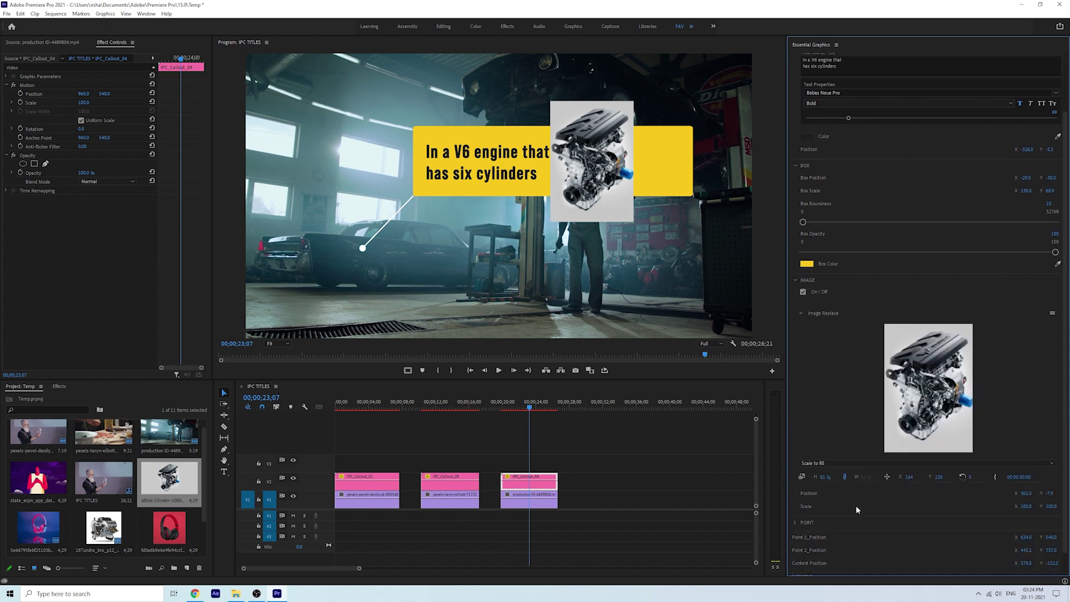
drag(1021, 494, 1048, 494)
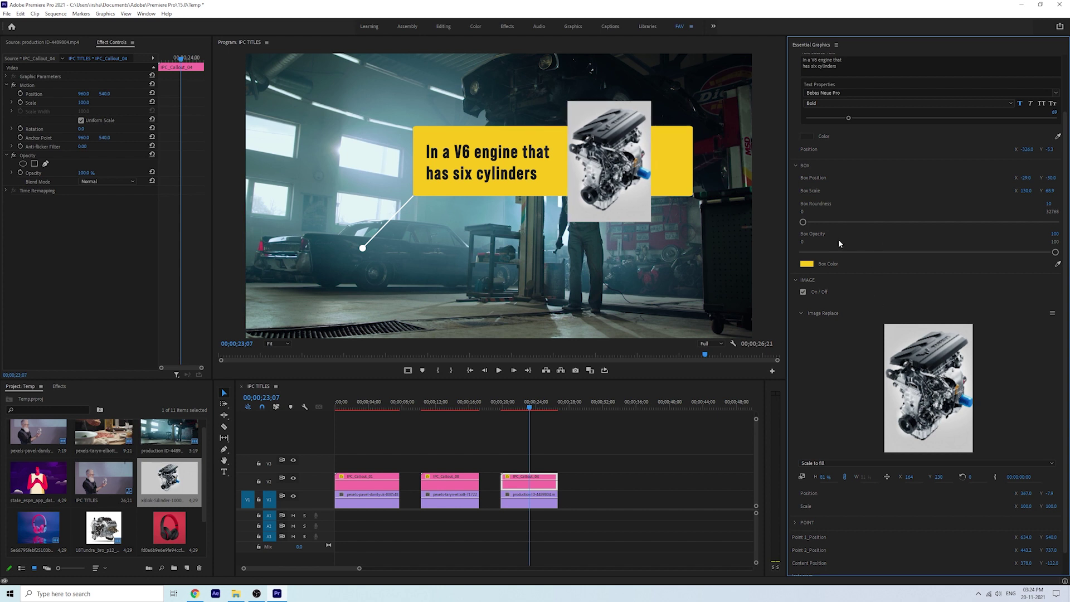
click(795, 280)
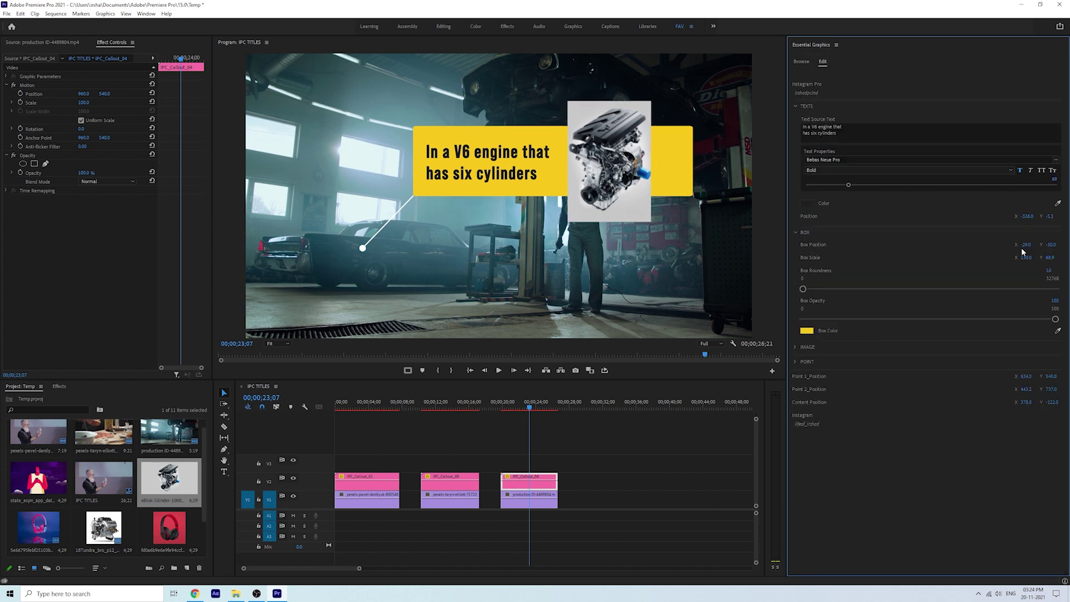
drag(1026, 258, 1018, 257)
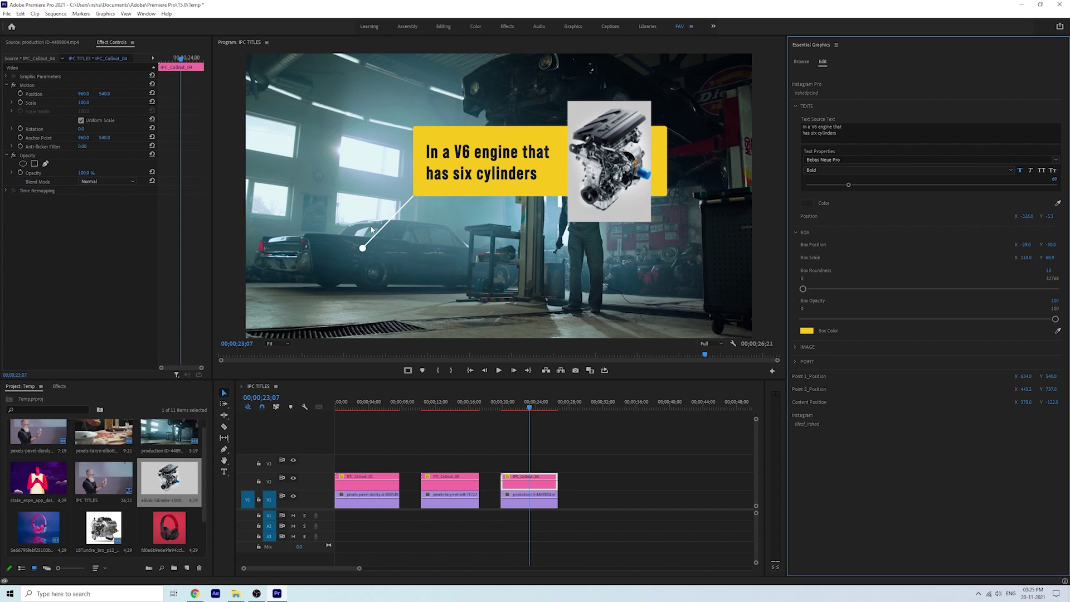
Step: Reposition the third callout's points and content so the line starts on the raised car and the label sits below it
click(795, 107)
drag(1026, 265, 776, 265)
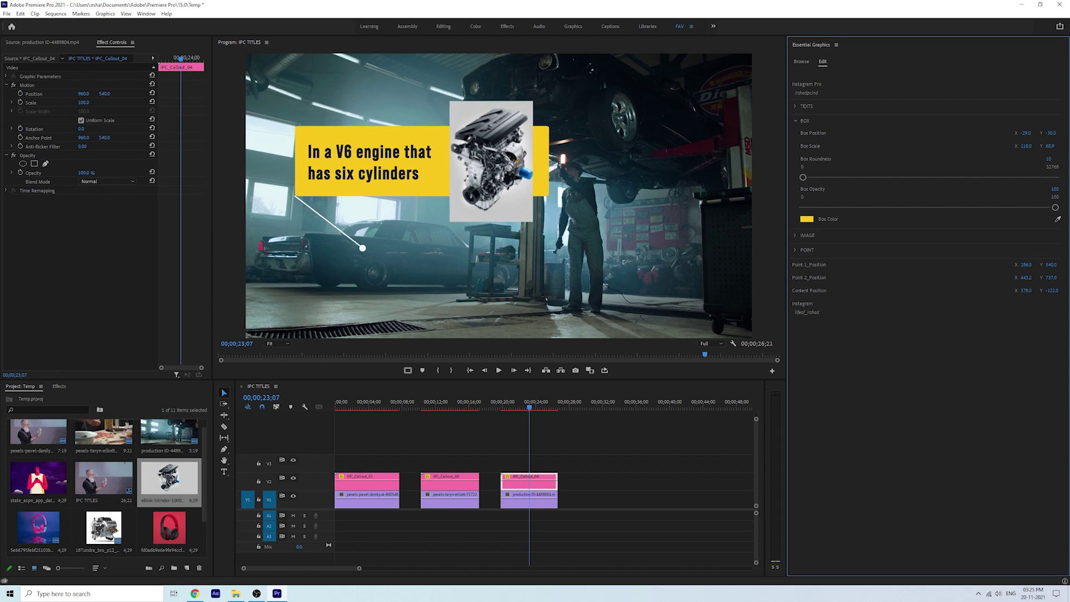
drag(1051, 265, 892, 266)
drag(1026, 265, 1069, 265)
drag(1051, 265, 948, 265)
drag(1025, 278, 1051, 278)
drag(1022, 264, 864, 291)
drag(1026, 290, 1069, 292)
drag(1026, 265, 1062, 265)
drag(1050, 264, 956, 290)
Step: Play back the third callout from its beginning to check the animation and pointer placement
click(502, 402)
click(531, 435)
key(space)
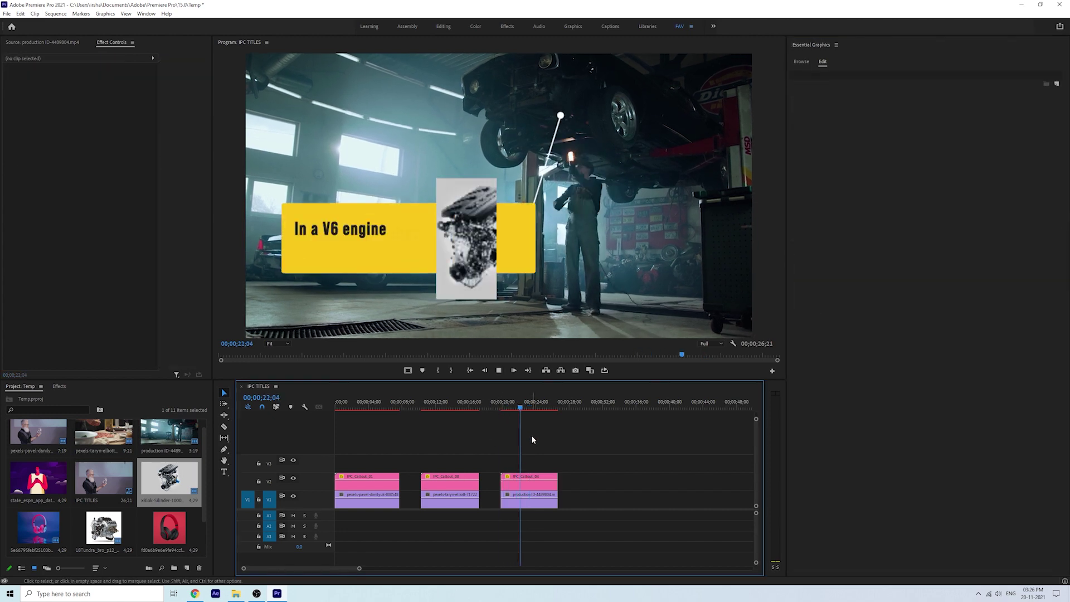
key(space)
Step: Scale the third callout down to about 63, move its pointer dot back up onto the raised car, and play it back
drag(512, 407, 534, 412)
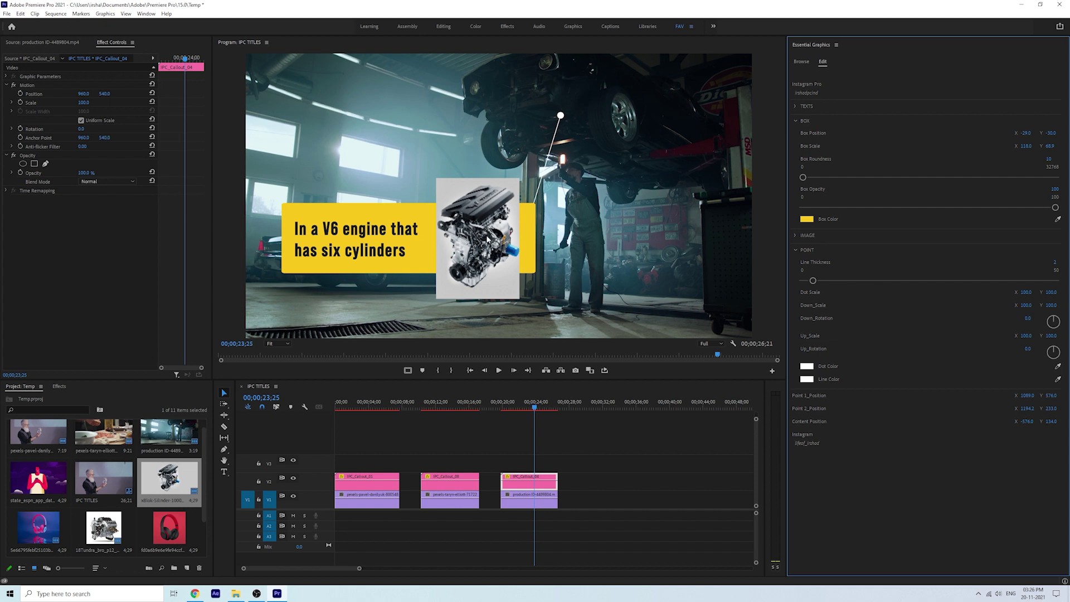
mouse_move(84, 102)
mouse_down()
mouse_move(53, 103)
mouse_move(61, 102)
mouse_up()
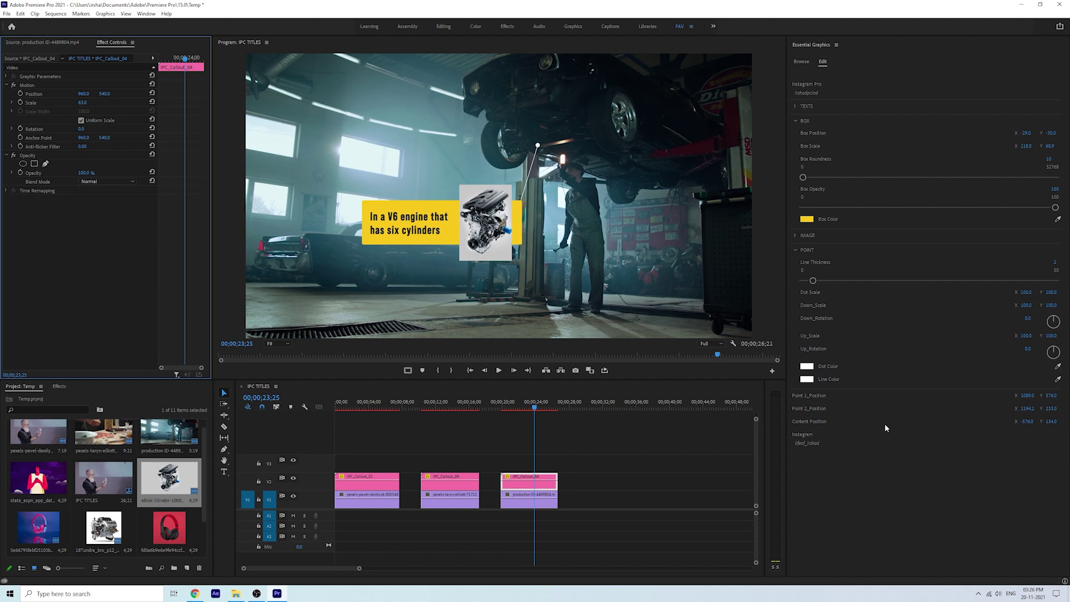
drag(1051, 408, 962, 408)
drag(1027, 408, 1069, 408)
click(500, 407)
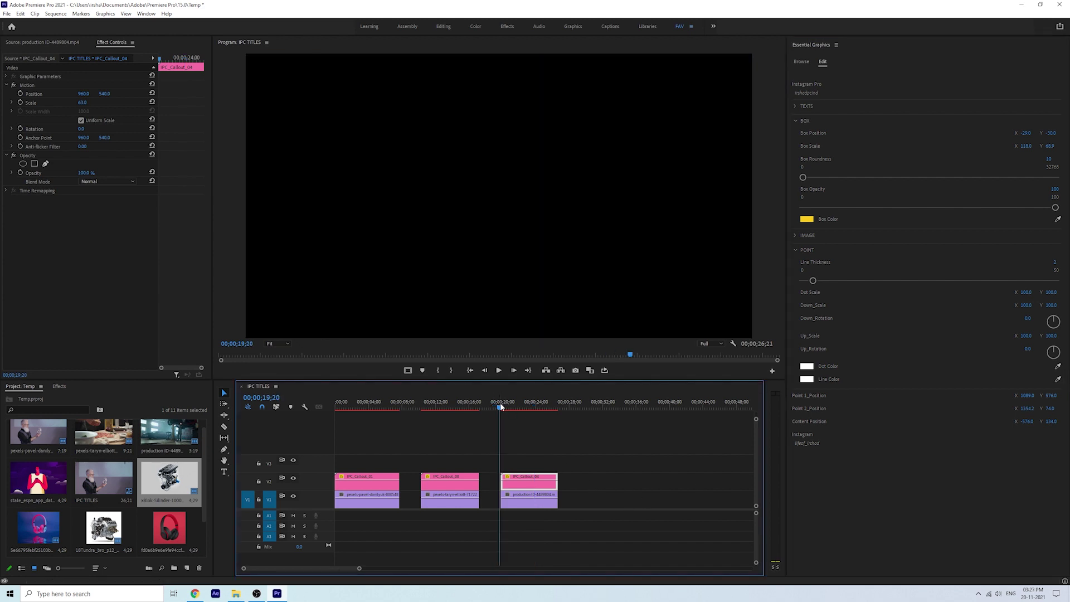
key(space)
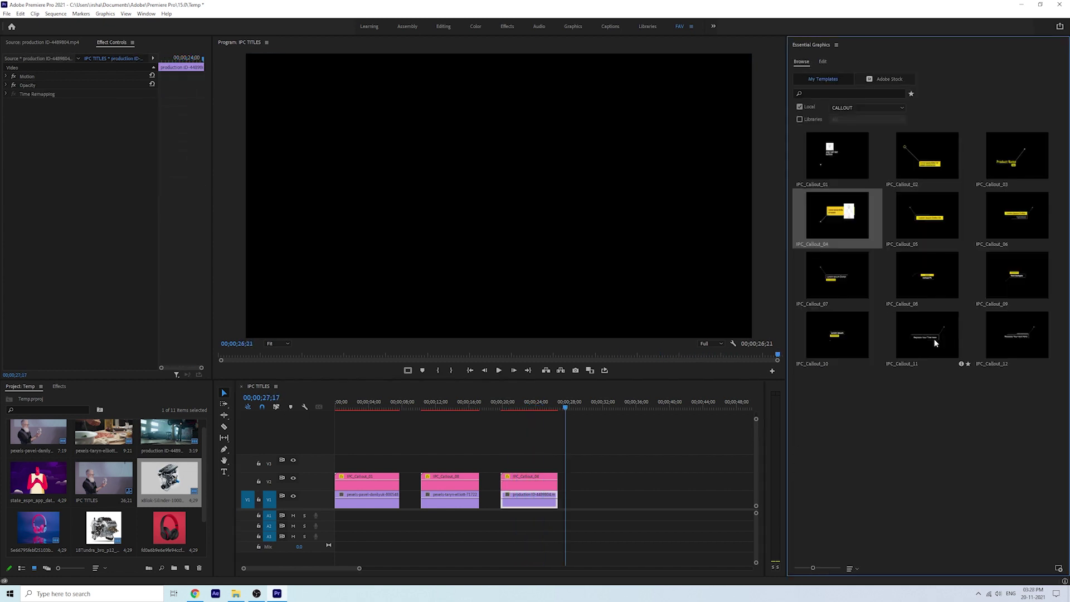
Step: Place the IPC_Callout_11 template directly after the third callout on the same track and scrub through it
drag(936, 343, 568, 478)
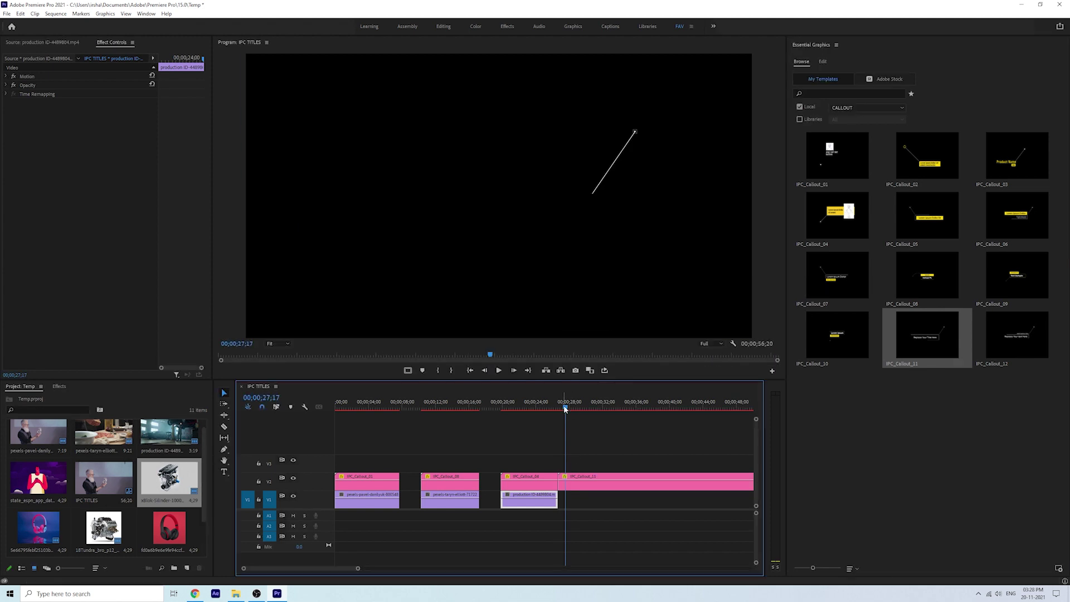
drag(566, 410, 650, 417)
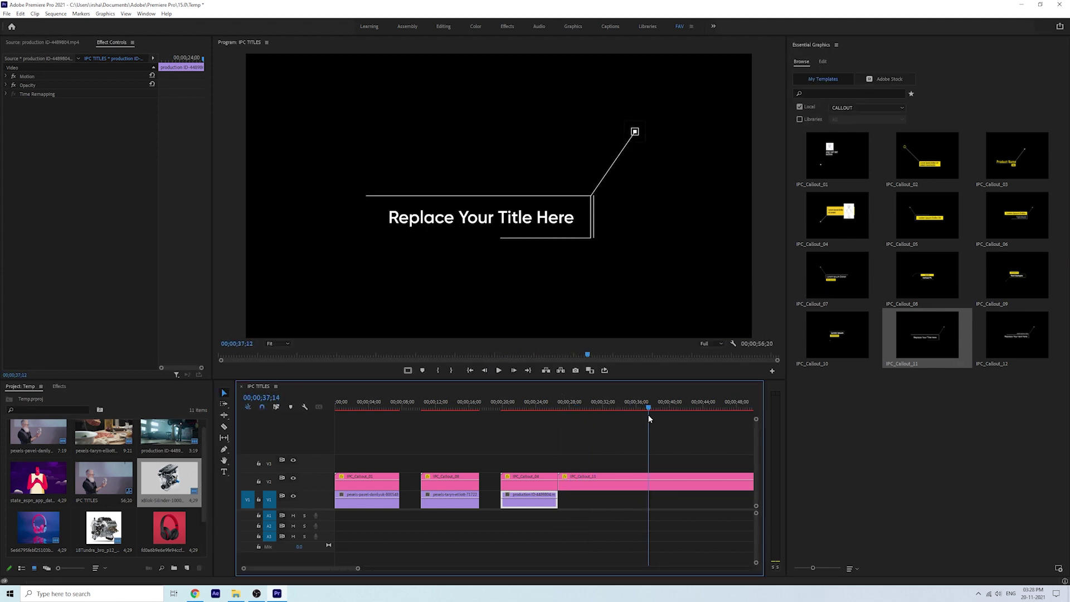
drag(605, 447, 624, 477)
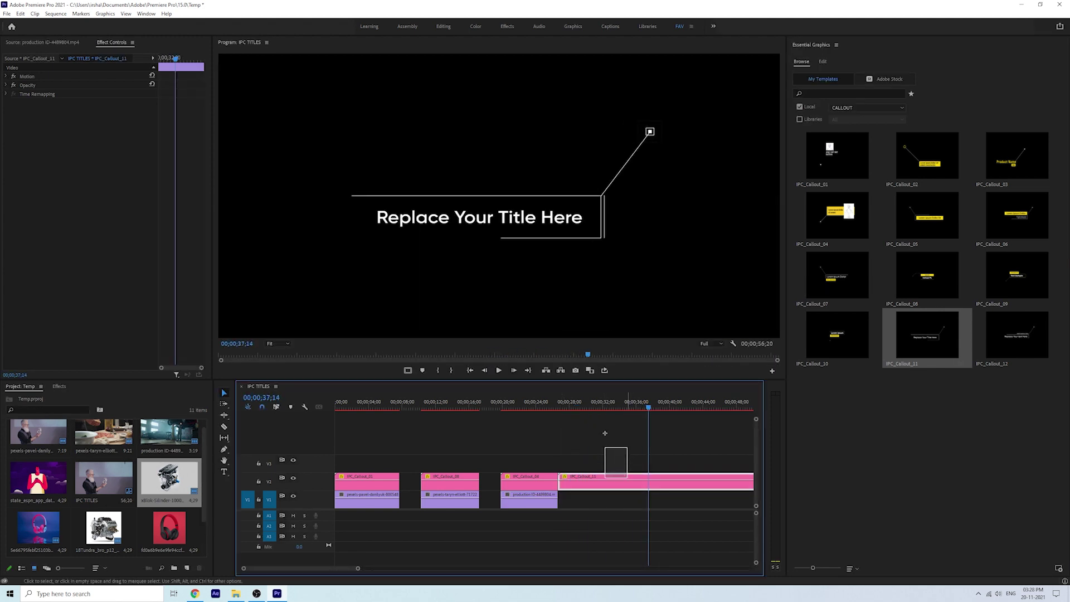
drag(605, 433, 606, 435)
key(minus)
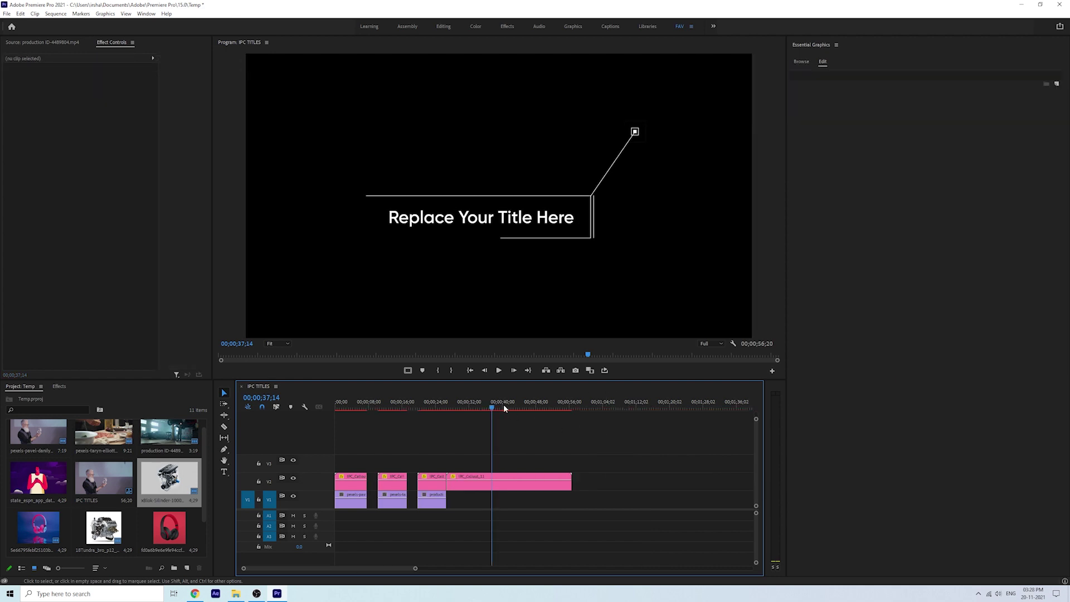
Step: Scrub through the IPC_Callout_11 clip to preview its animation
click(454, 405)
click(478, 477)
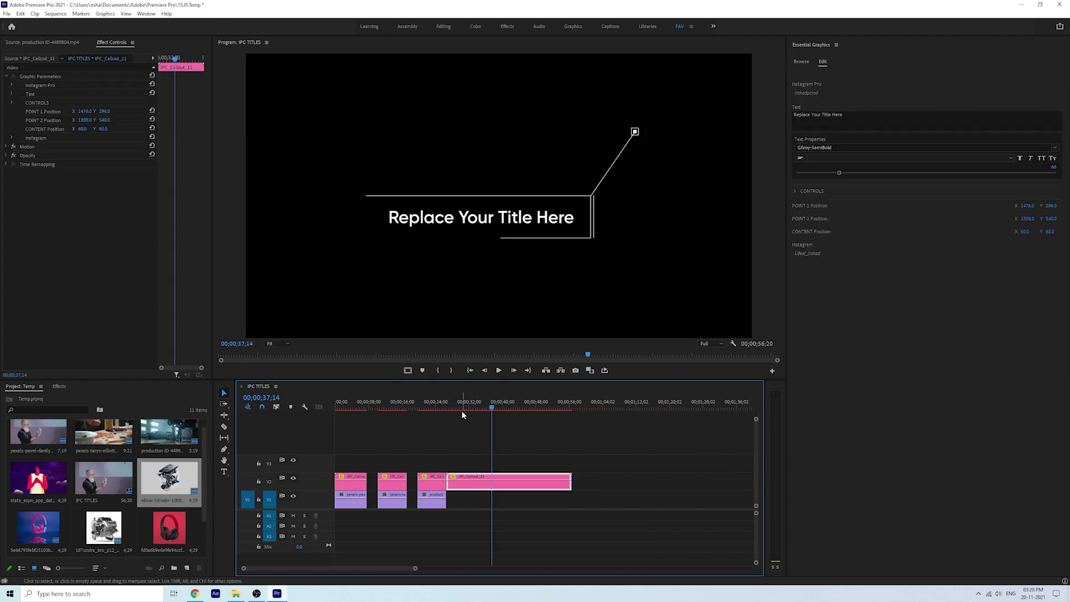
drag(460, 406, 524, 414)
Step: Place the IPC_Callout_09 template on V2 after the IPC_Callout_11 clip, preview it, and scale it to frame size
click(798, 61)
mouse_move(1019, 267)
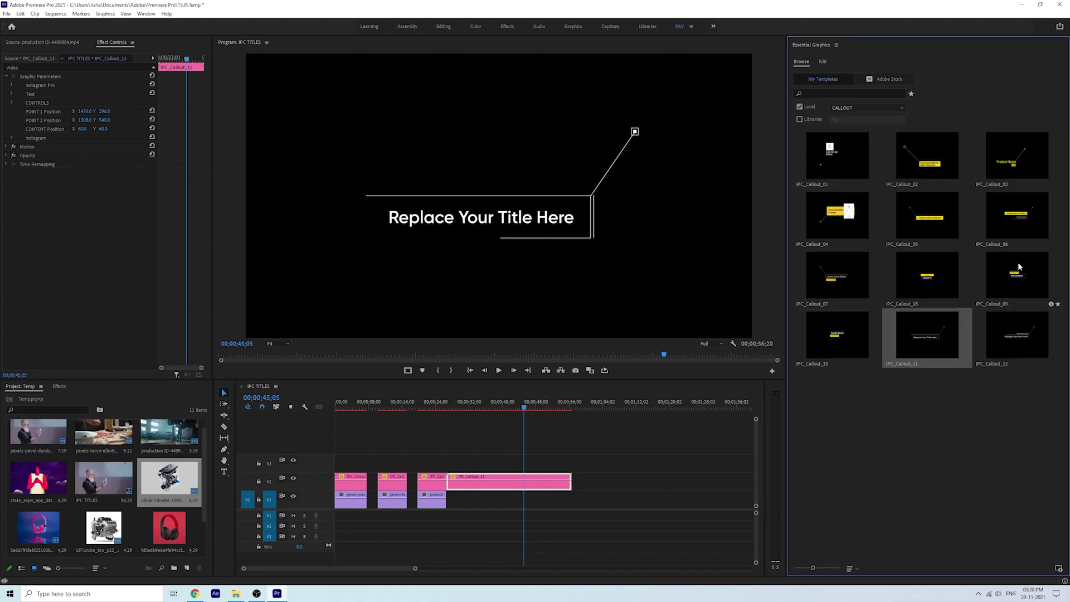
drag(1021, 276, 588, 482)
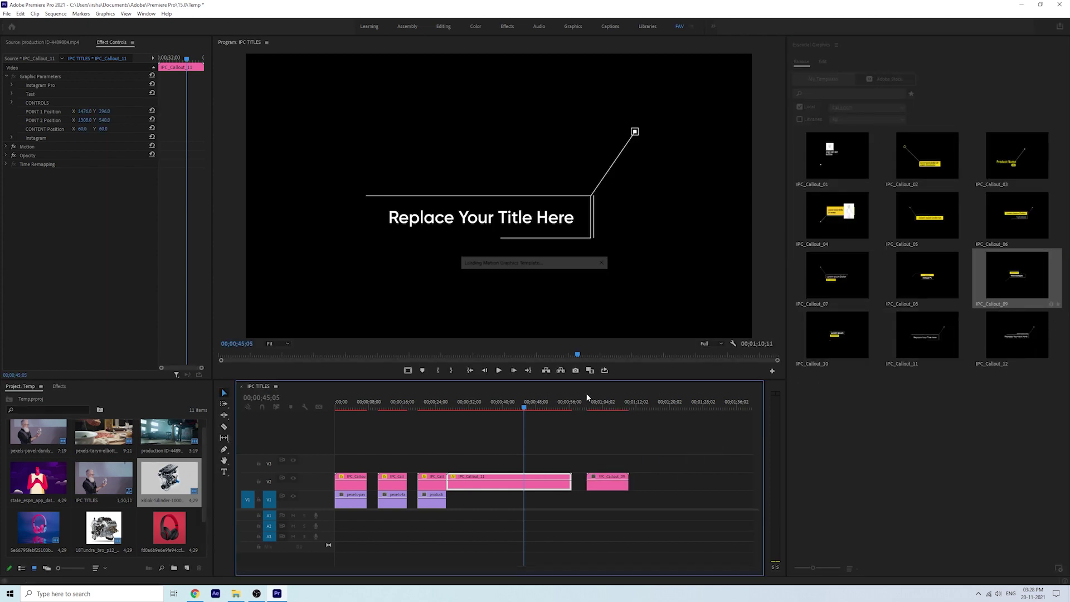
drag(586, 404, 606, 409)
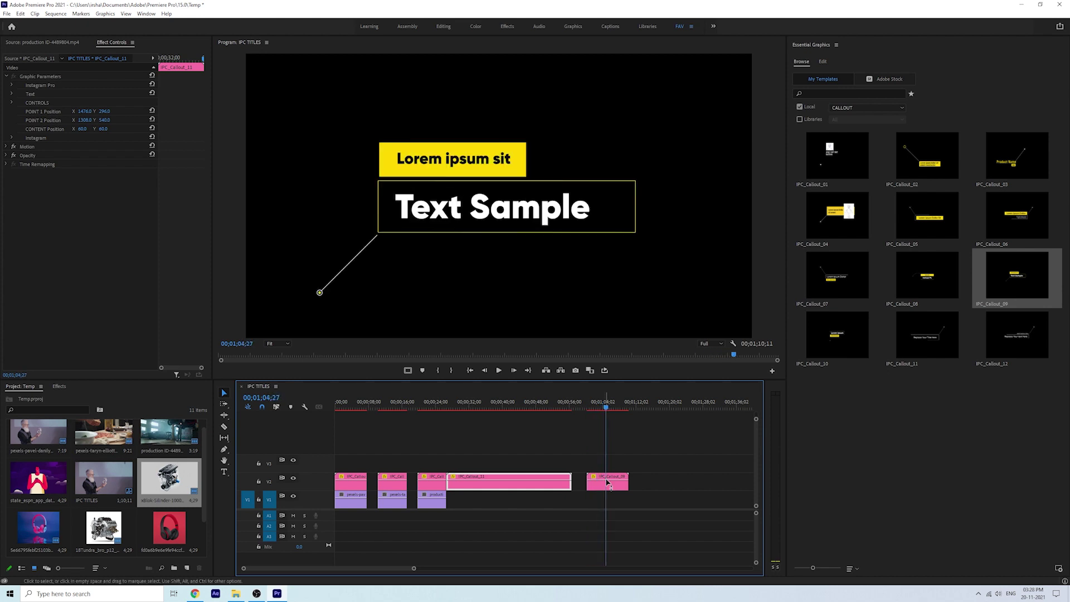
click(610, 488)
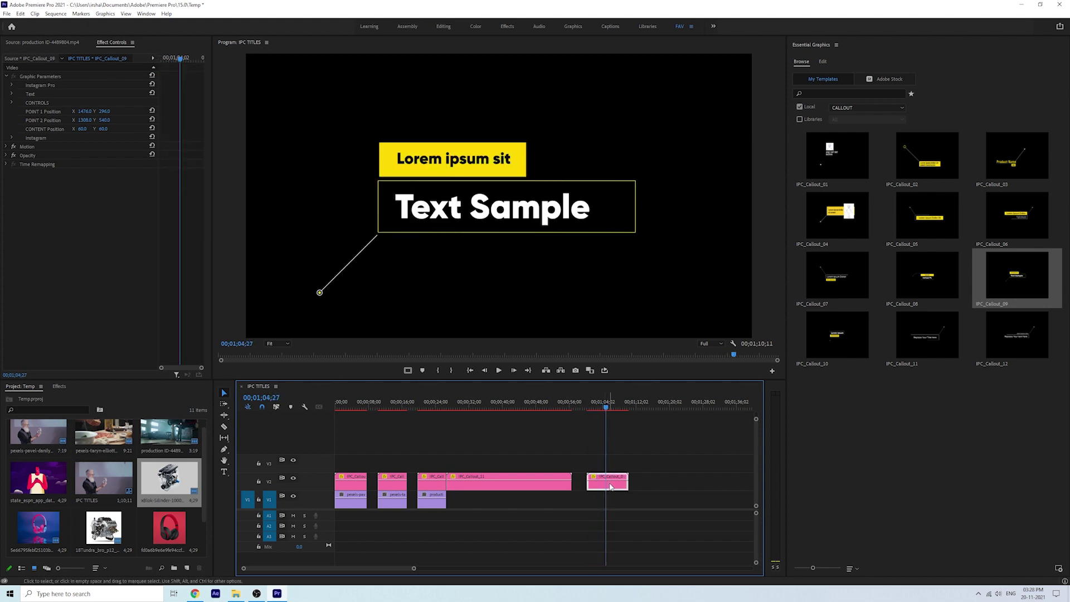
right_click(609, 486)
click(646, 387)
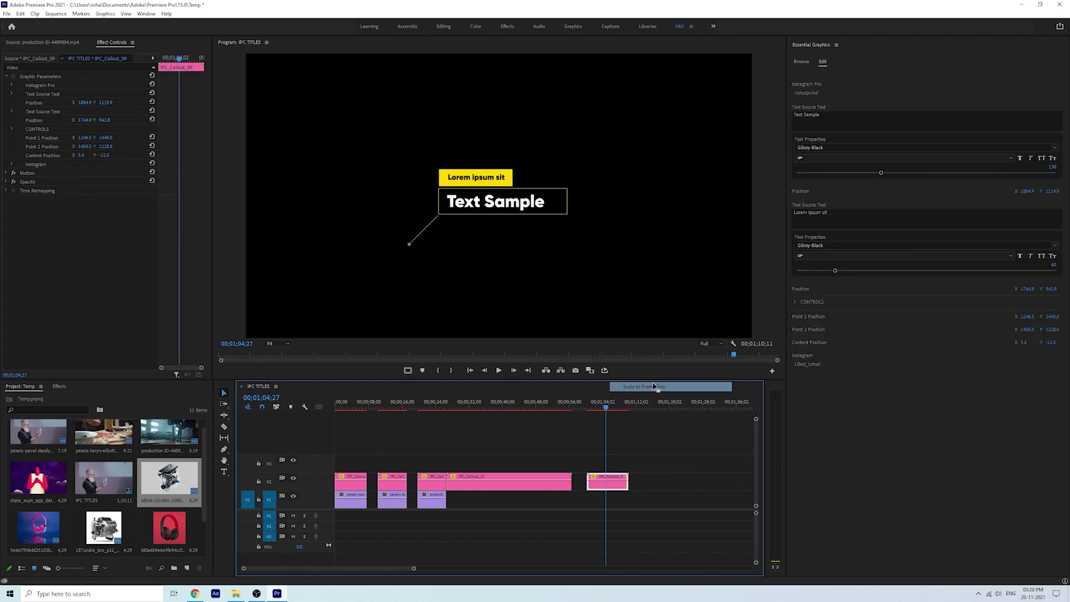
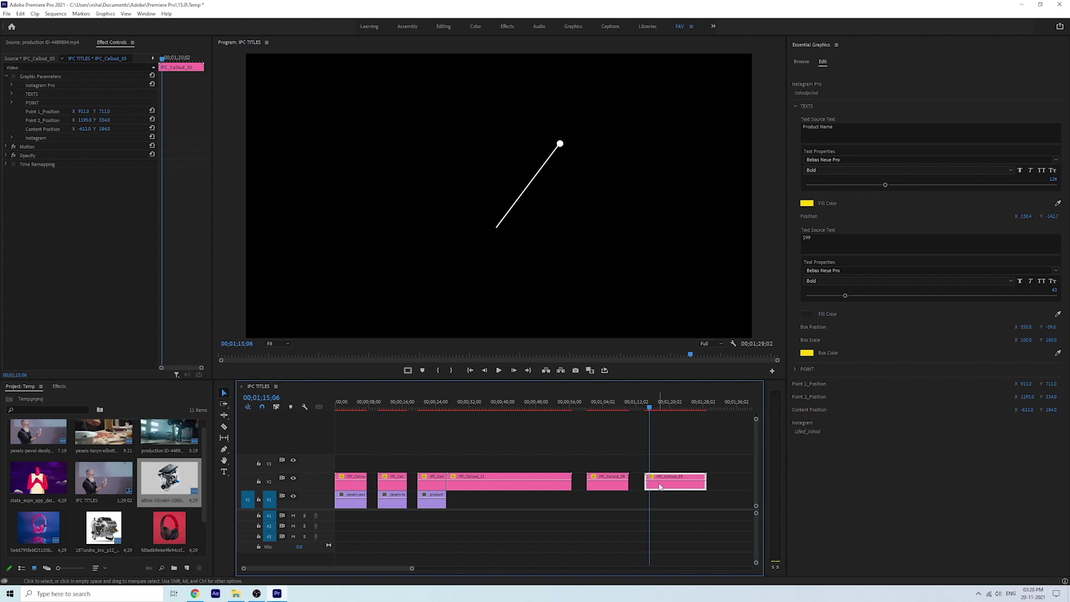
Step: Delete the last IPC_Callout_03 clip in the sequence and the first callout above the opening headphones footage
key(Delete)
key(Home)
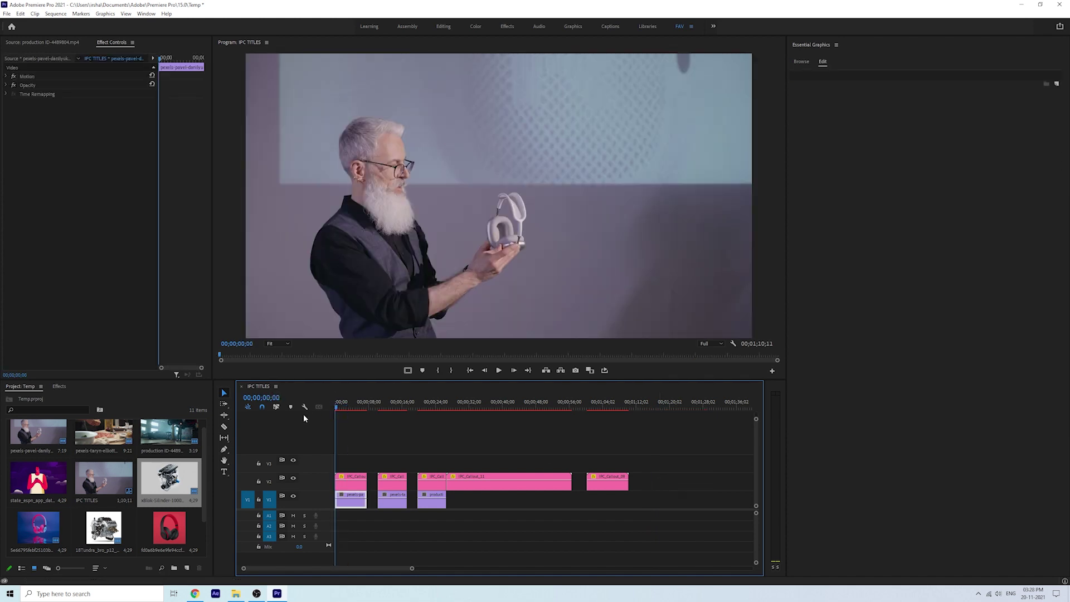
key(=)
click(381, 492)
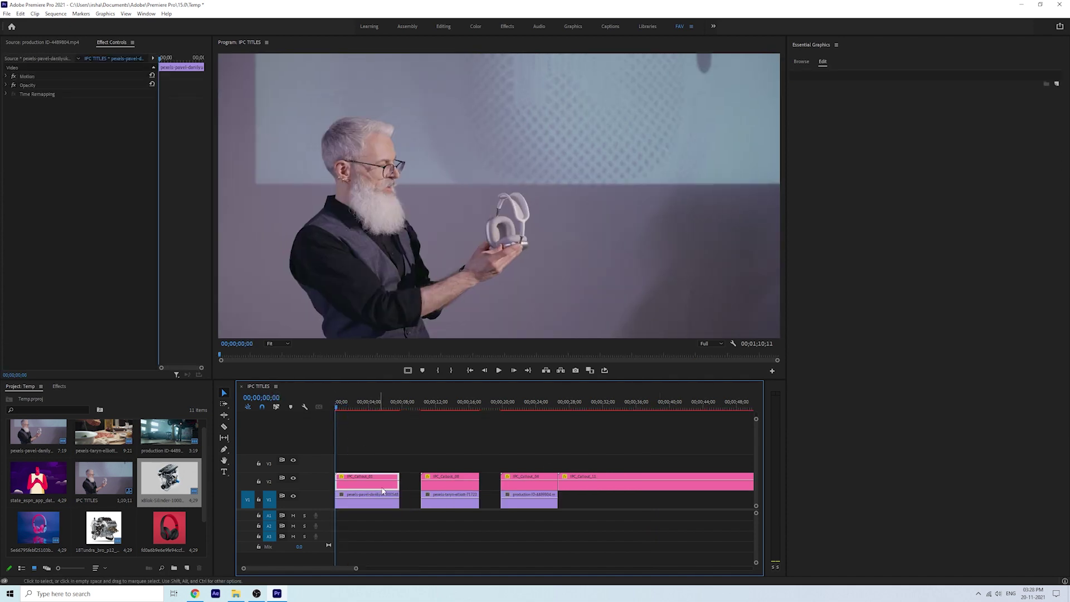
key(Delete)
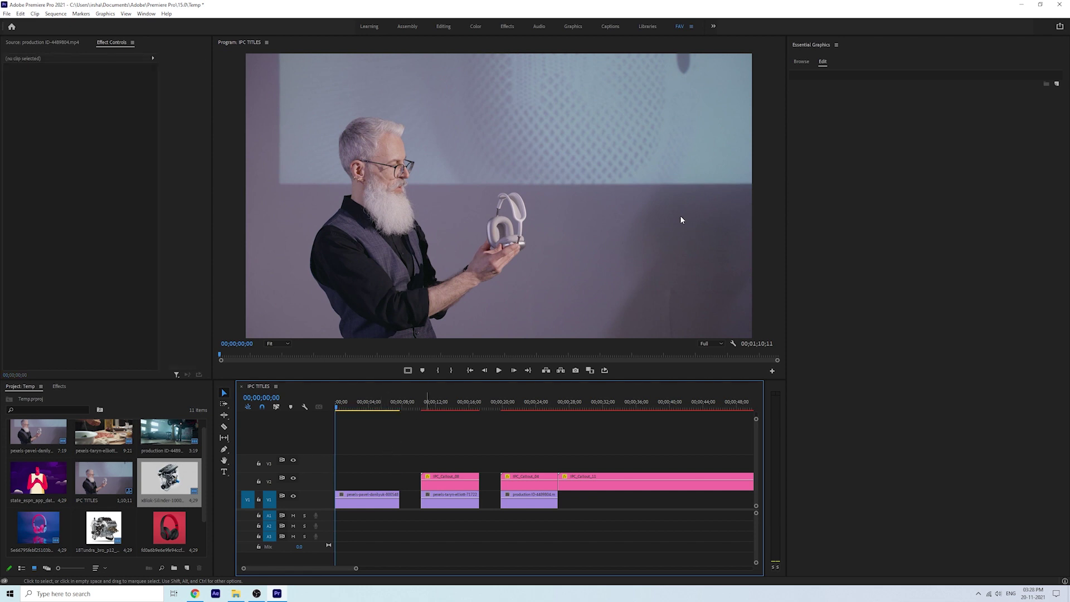
Step: Place the IPC_Callout_03 template over the opening headphones footage on V2, trim it to the footage's length, and scale it to frame size
click(802, 62)
drag(1012, 178, 308, 464)
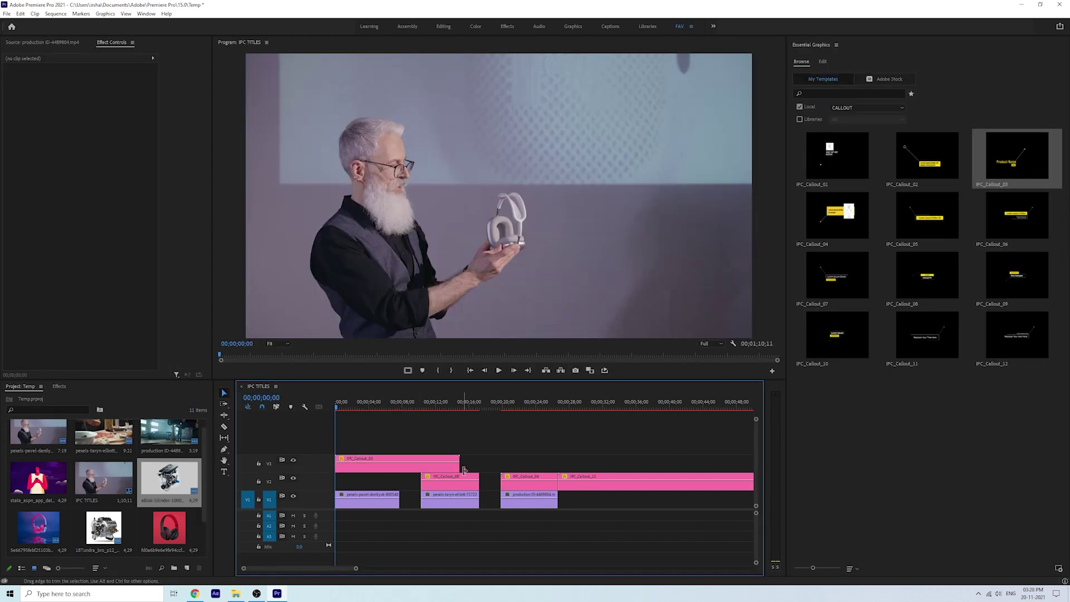
drag(459, 467, 376, 476)
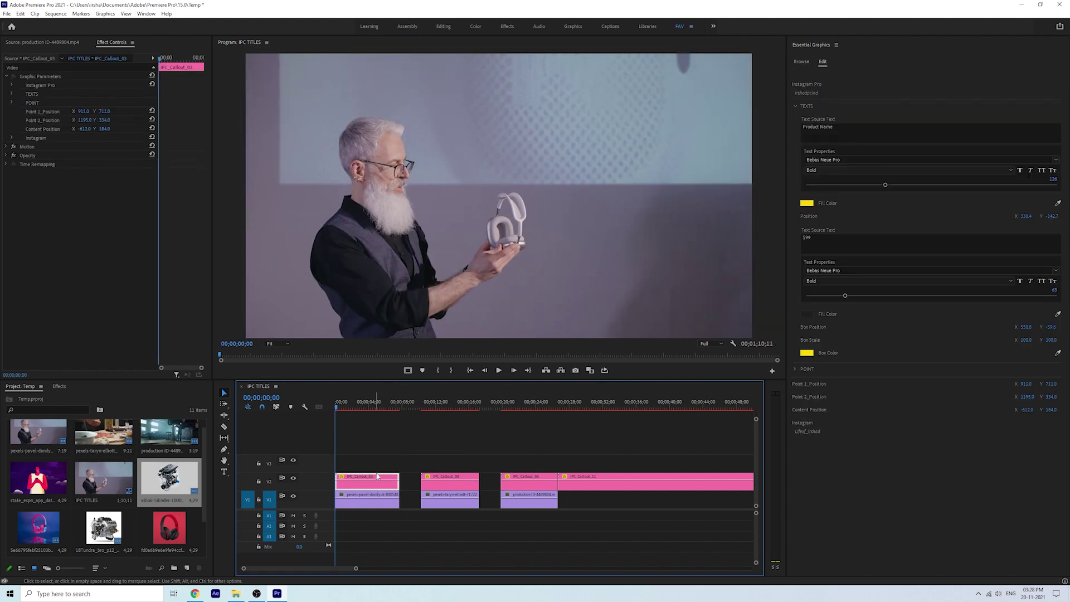
right_click(380, 480)
click(418, 381)
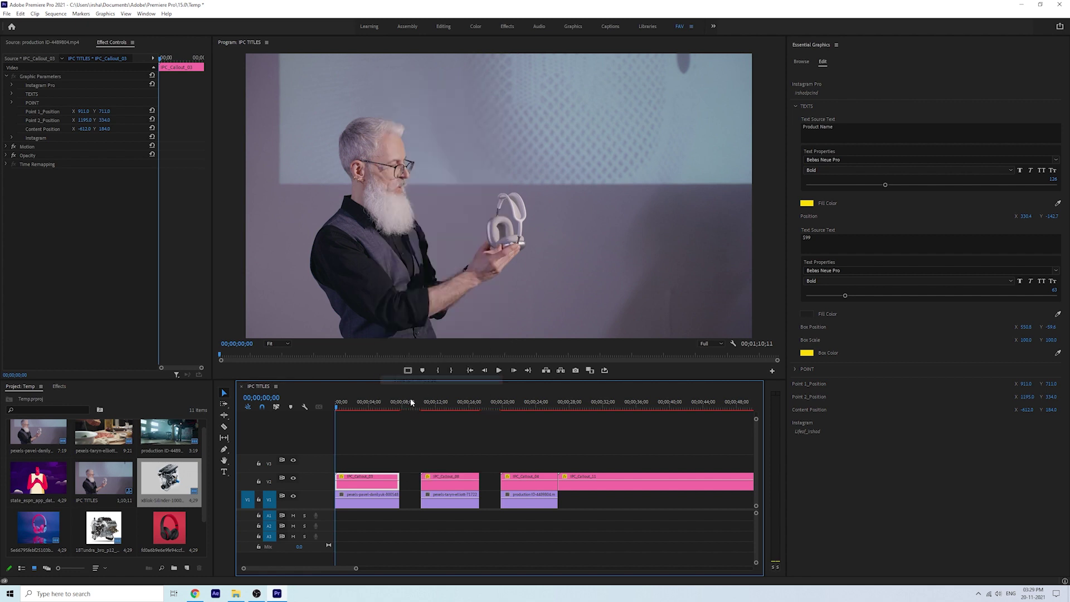
Step: Position the callout's Point 1 at about 1188, 392, Point 2 on the headphones at about 1153, 619, and Content at about -41, 111
drag(338, 408, 359, 409)
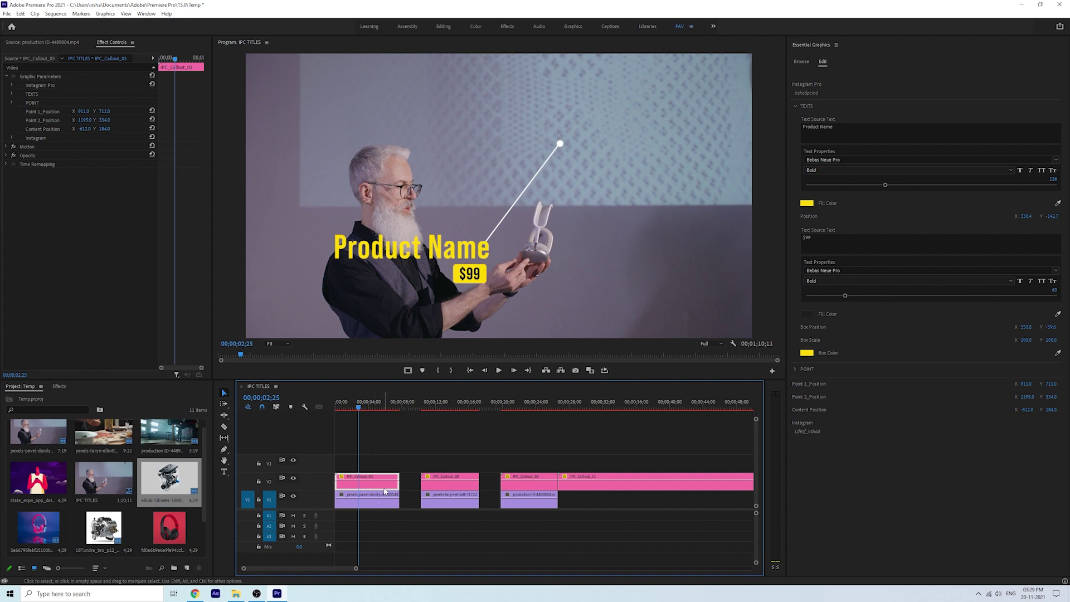
drag(1052, 386, 966, 384)
drag(1053, 385, 972, 383)
mouse_move(1027, 410)
mouse_down()
mouse_move(1065, 410)
mouse_move(1008, 410)
mouse_move(1034, 410)
mouse_up()
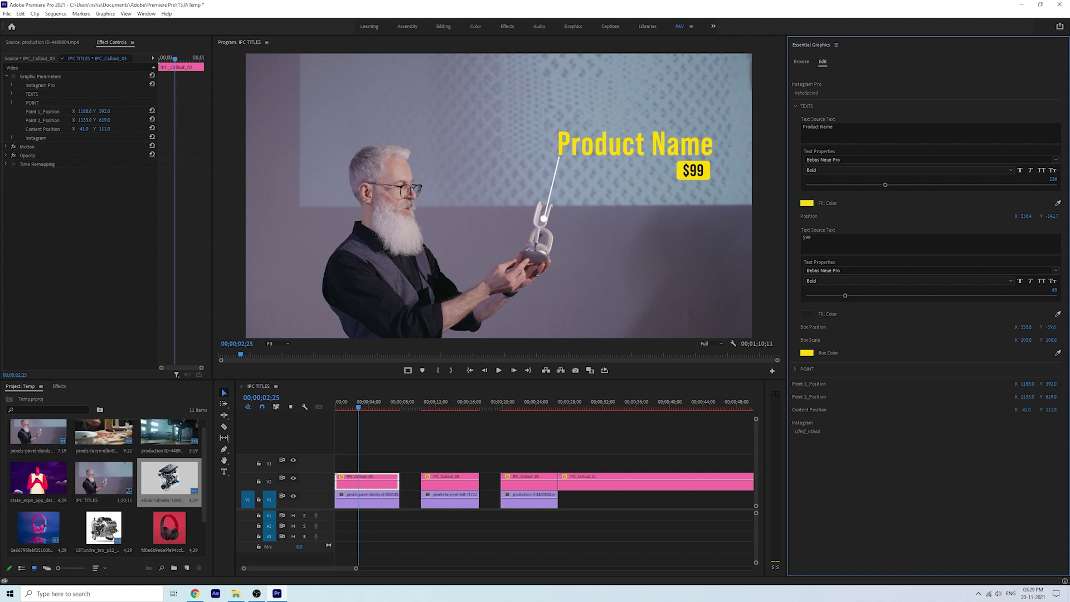
Step: Change the callout's product name text to "Beats V2"
click(834, 133)
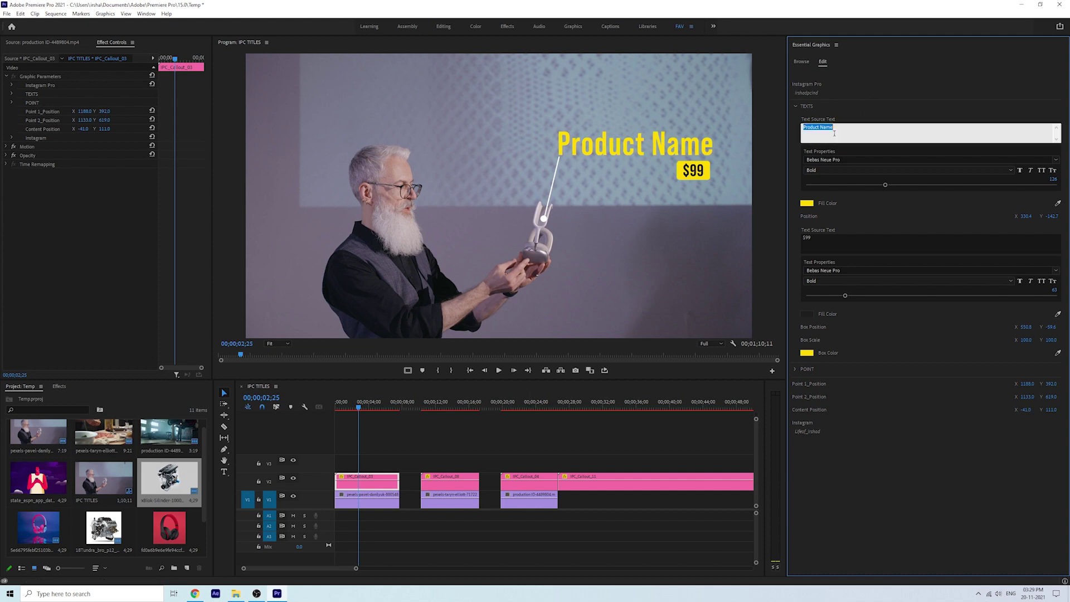
text(Beats V2)
click(912, 483)
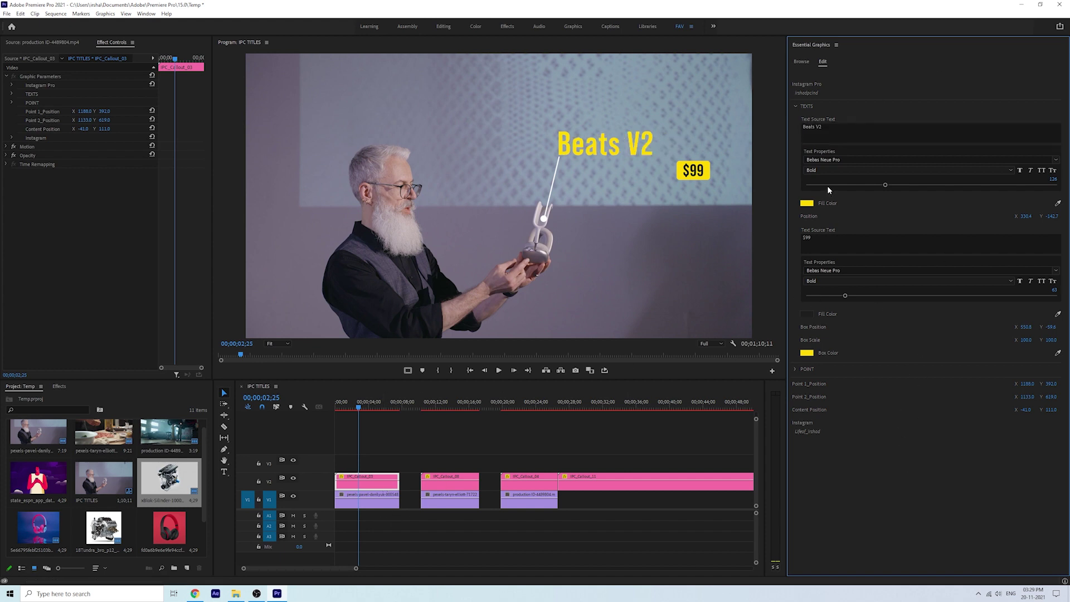
Step: Change the callout's price text to "$45" and move the price box directly beneath the end of the product name
click(828, 239)
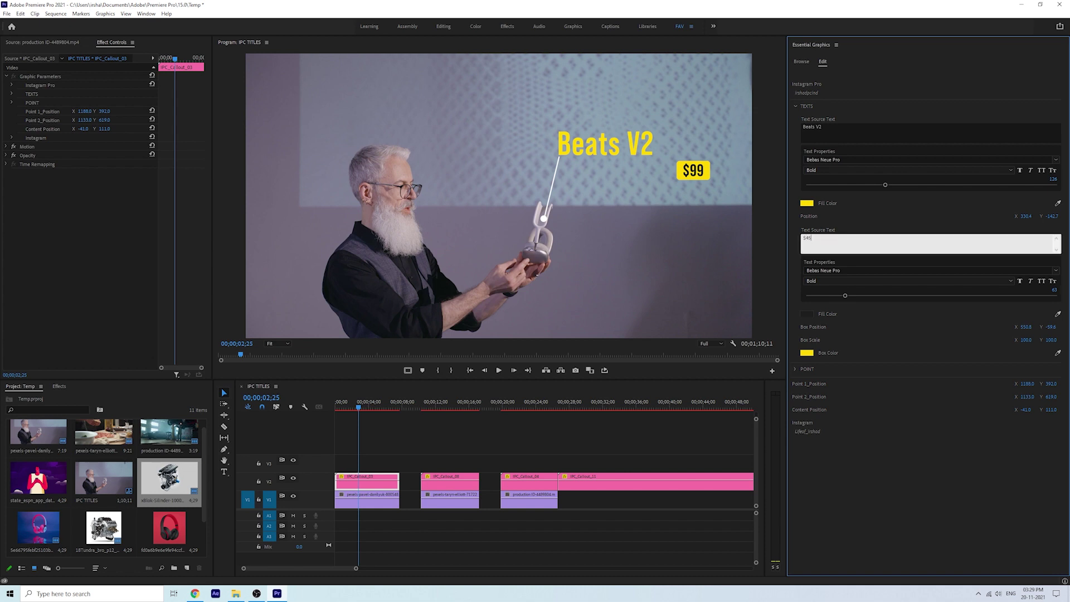
click(913, 500)
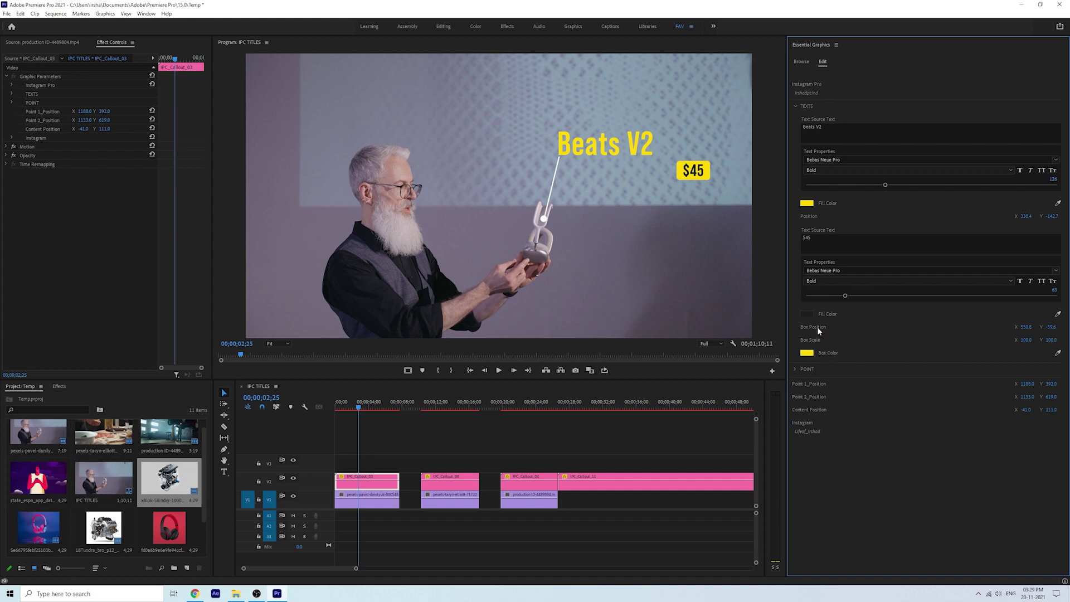
drag(1026, 327, 907, 328)
drag(1052, 328, 1047, 327)
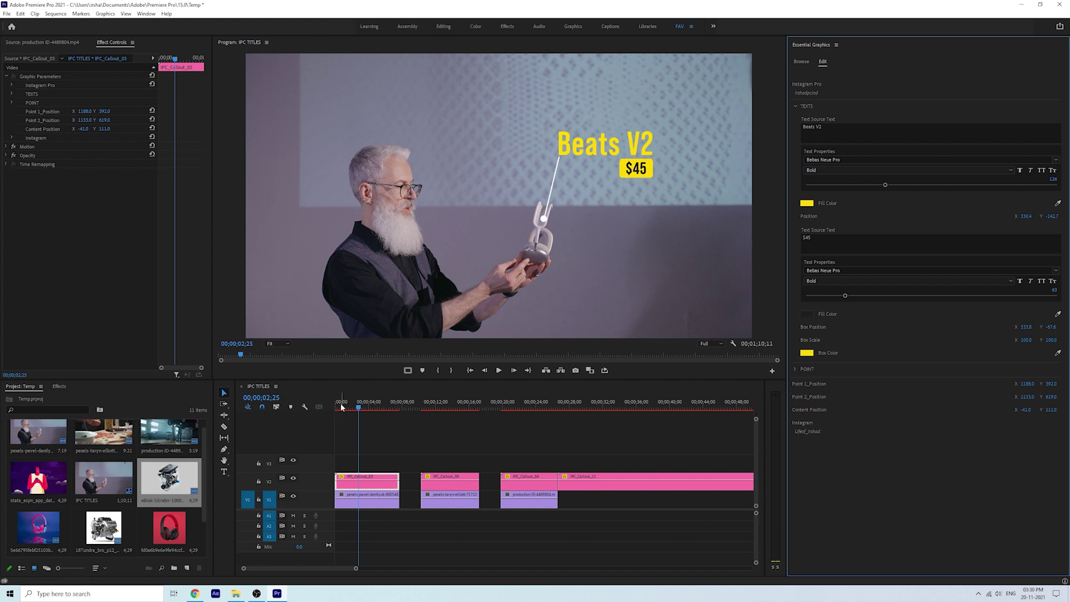
Step: Play the first callout from the start of the sequence and scrub through it to check its animation and placement
click(339, 428)
key(Home)
key(space)
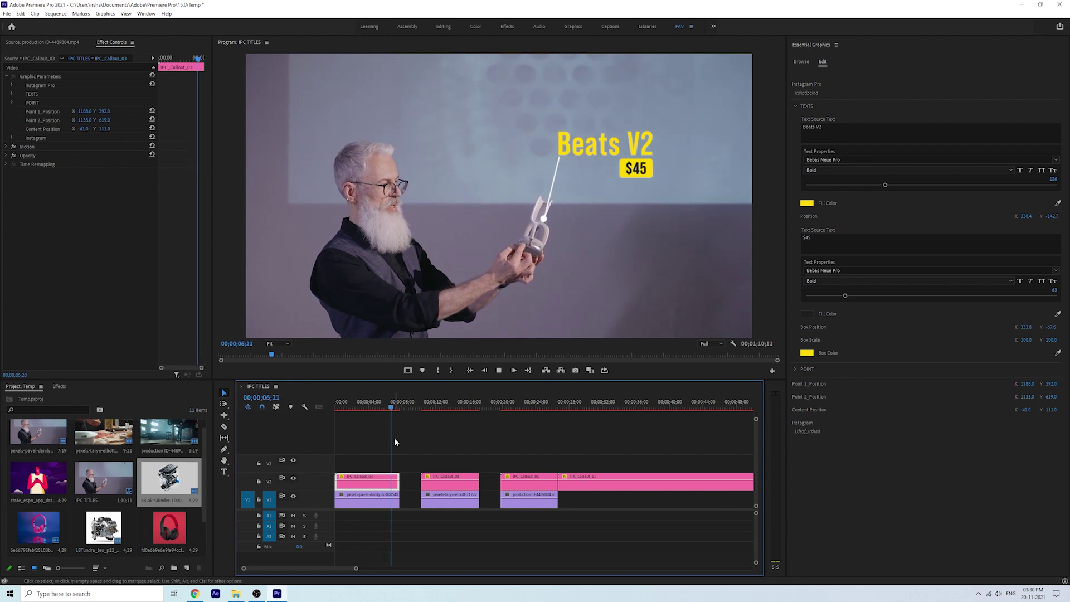
click(355, 401)
drag(355, 402, 413, 466)
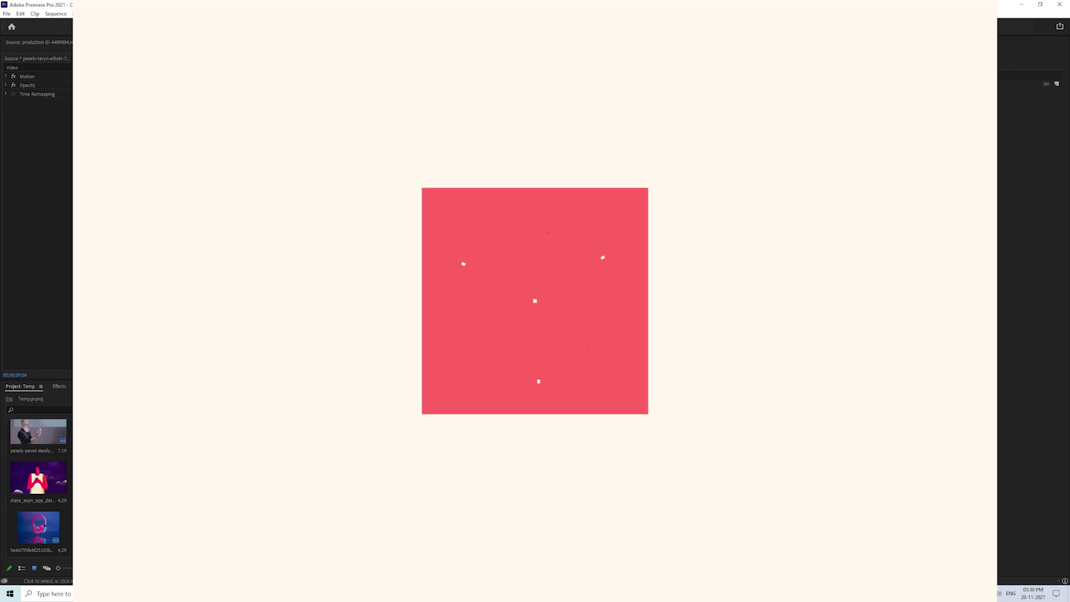